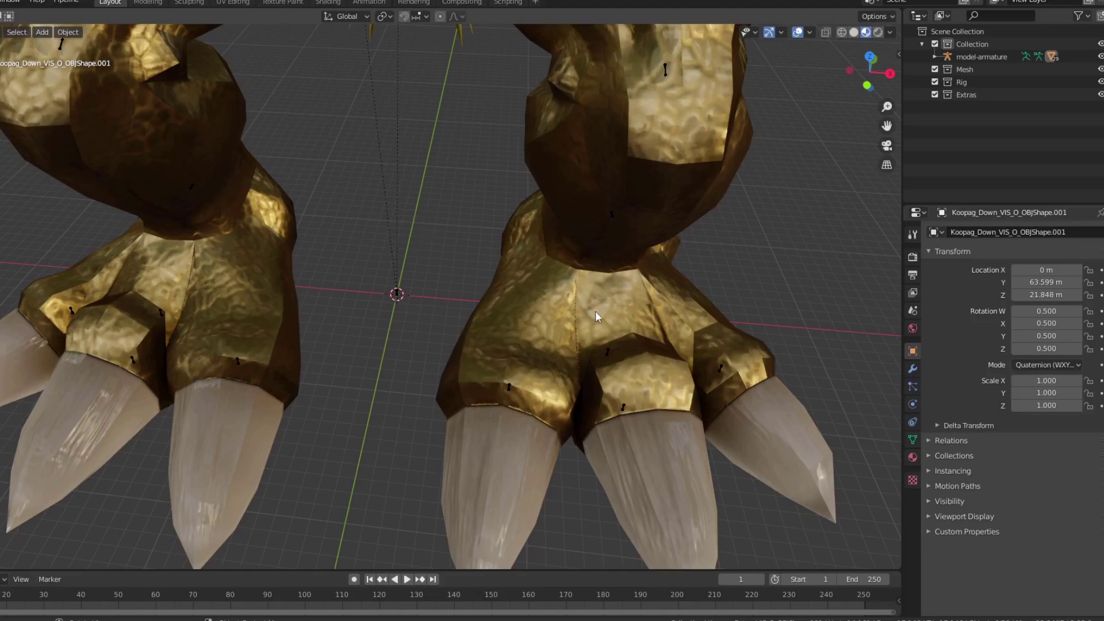
Step: Scale the model-armature to 0.1 on X, Y and Z, then frame it in front view
click(624, 410)
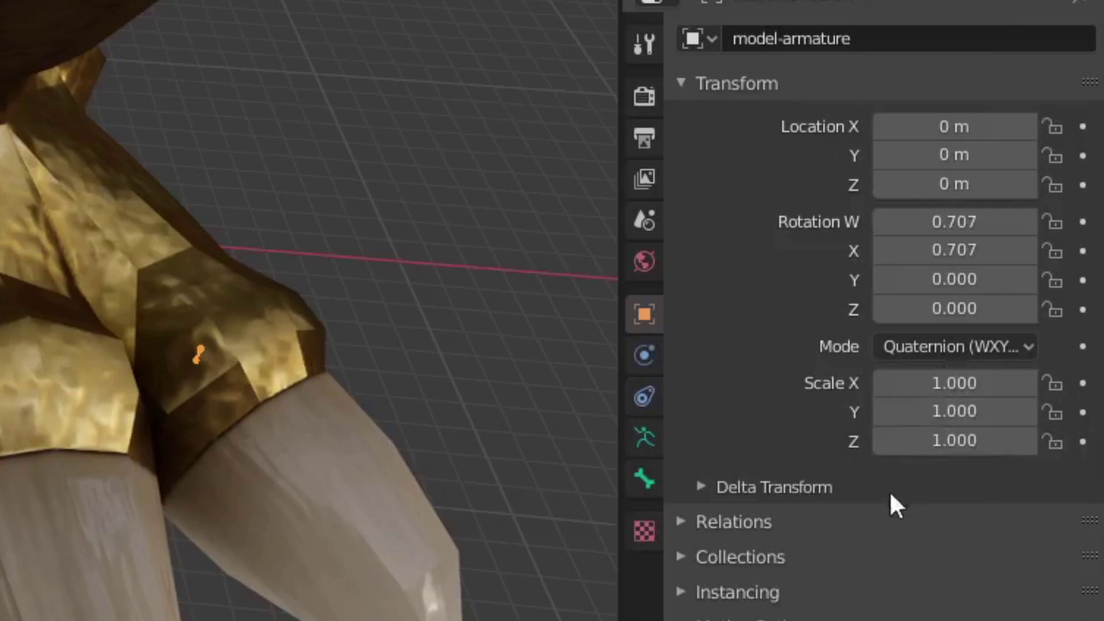
drag(941, 382, 941, 440)
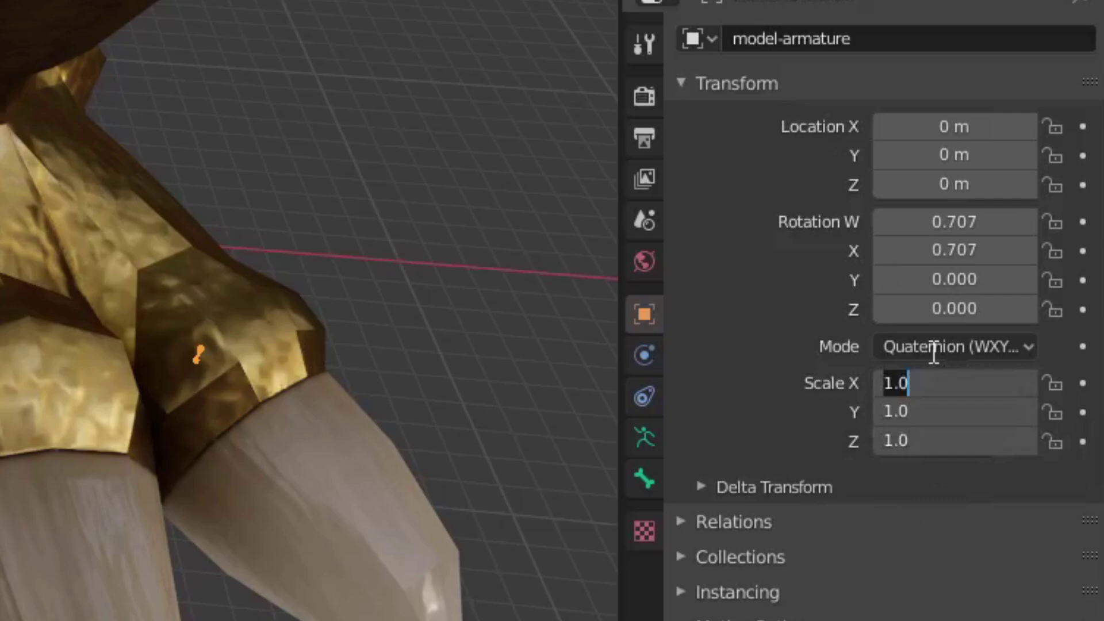
text(0.1)
key(Return)
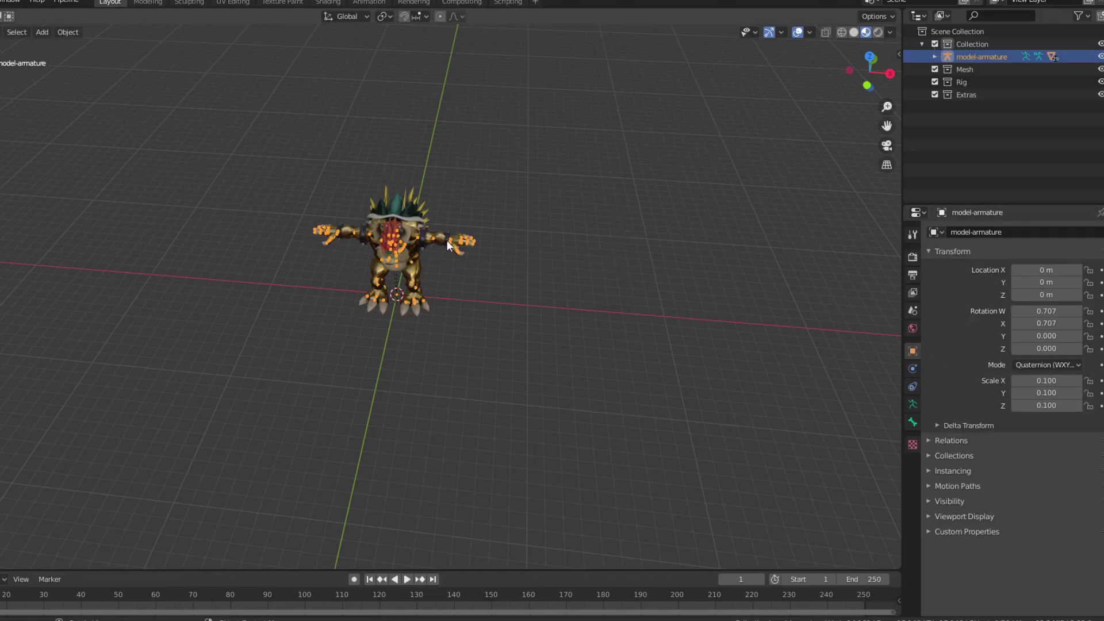
key(KP_1)
key(KP_Decimal)
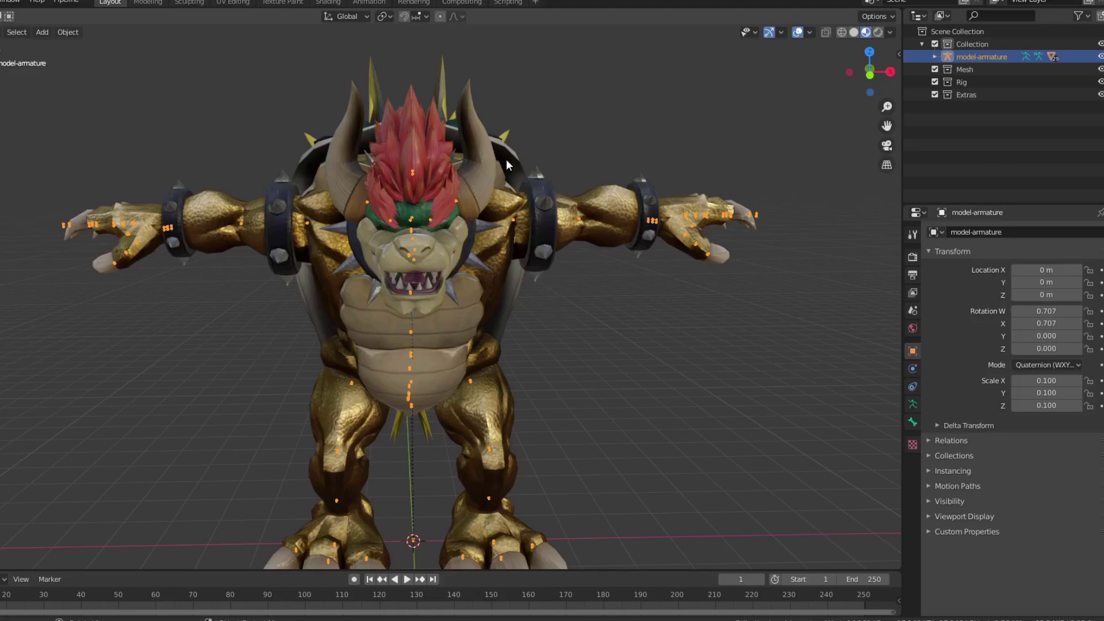
Step: Hide the MainBody shell and collar mesh, restoring a mistakenly deleted part
middle_drag(603, 300, 593, 374)
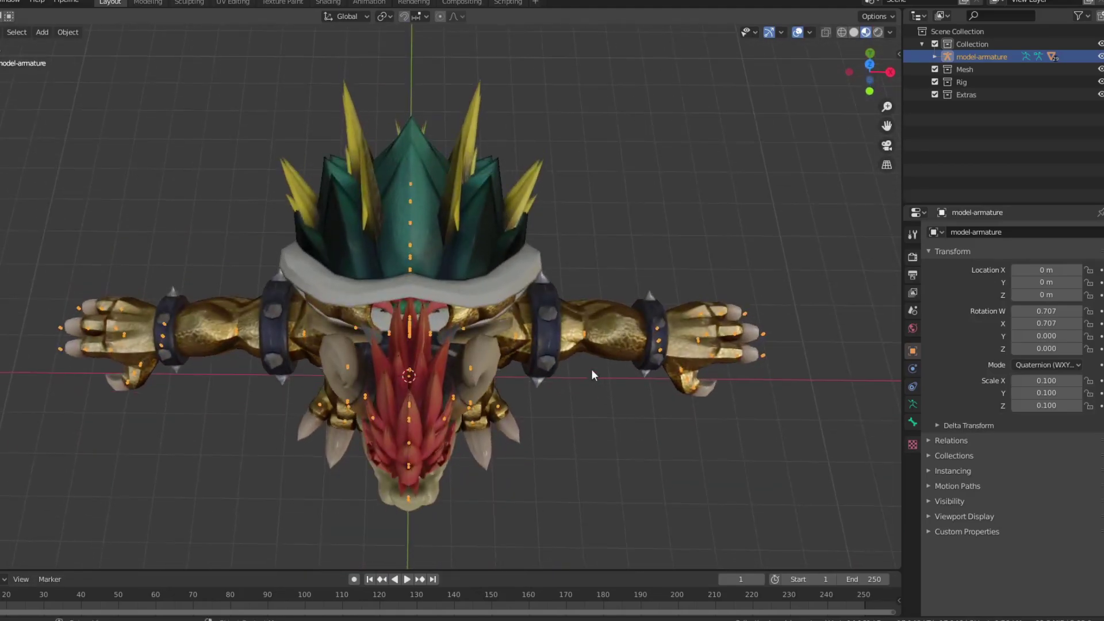
click(506, 285)
key(Delete)
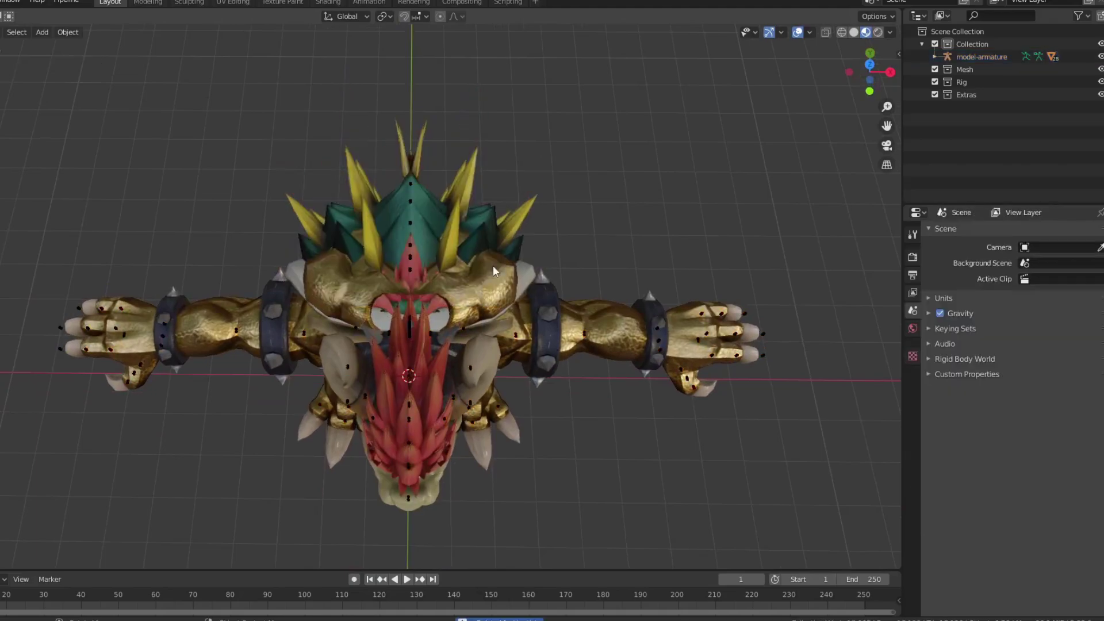
click(470, 282)
key(ctrl+z)
click(470, 281)
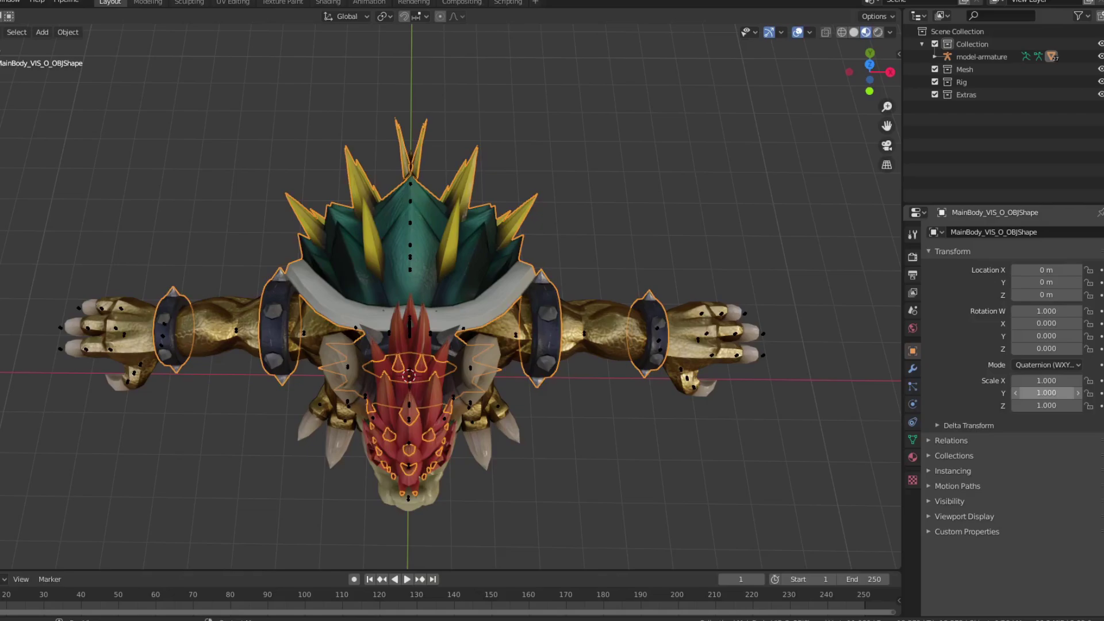
key(h)
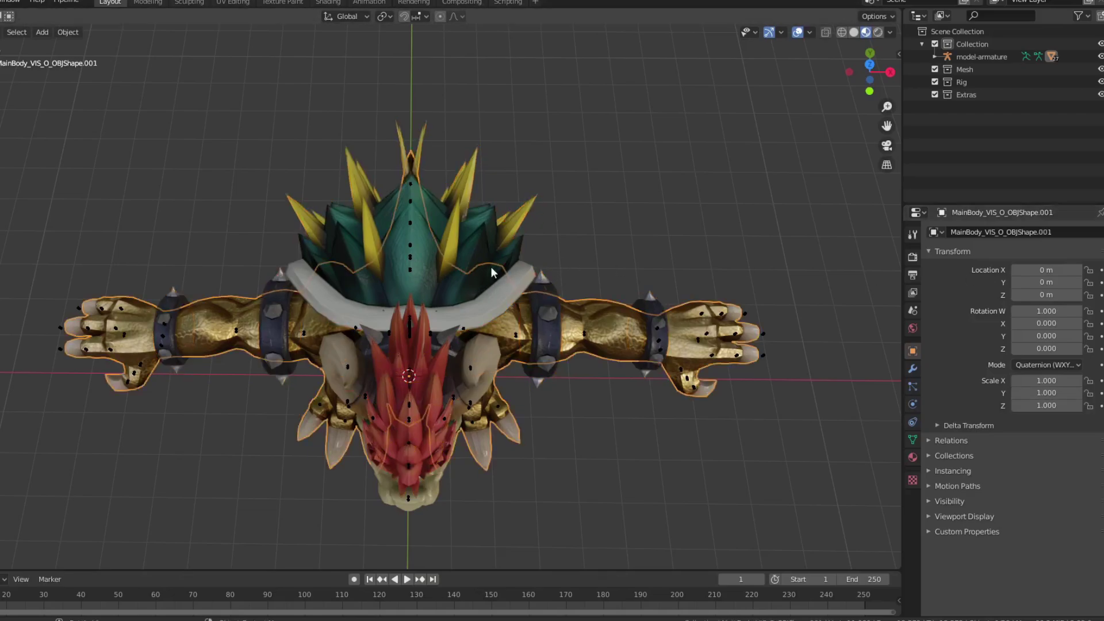
key(ctrl+z)
key(h)
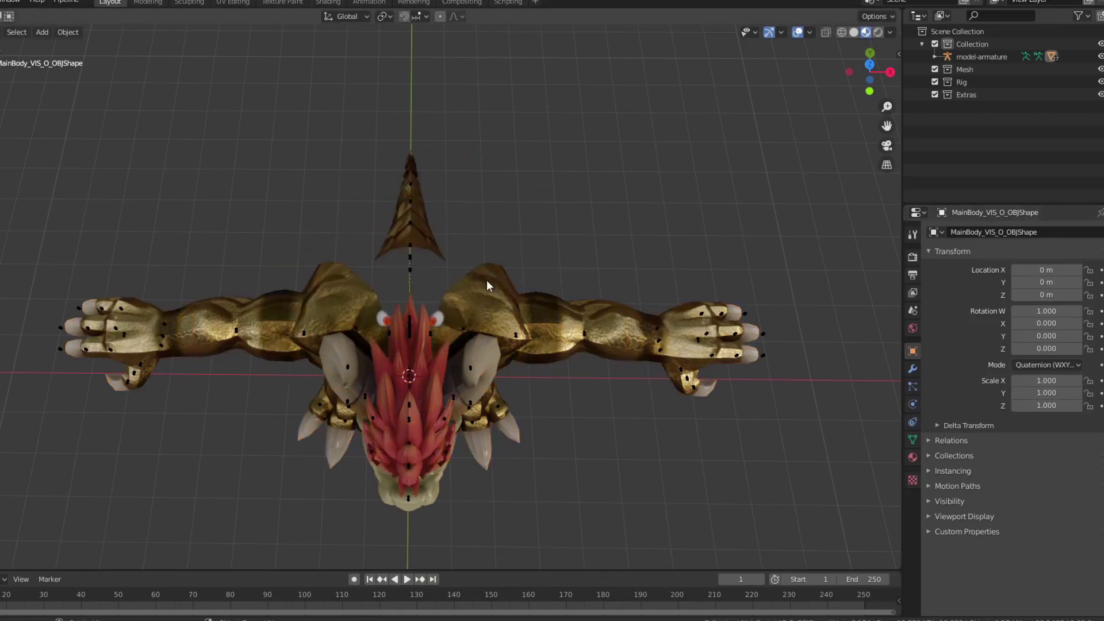
Step: Delete the right and left eyeballs from Bowser's face
scroll(476, 307, up, 4)
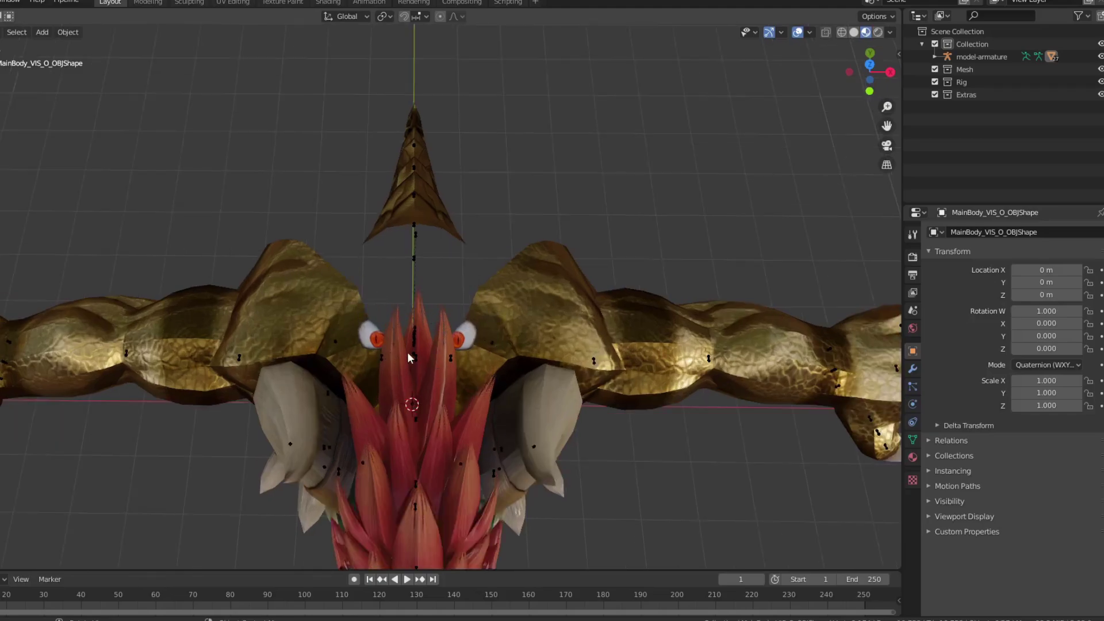
middle_drag(451, 365, 416, 284)
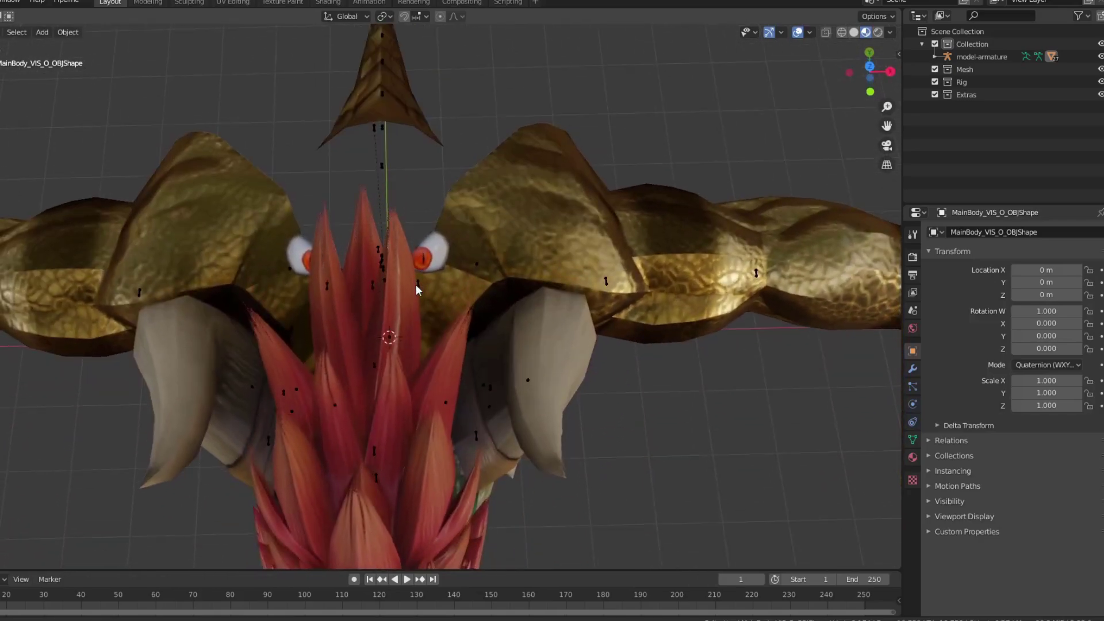
click(438, 255)
key(Delete)
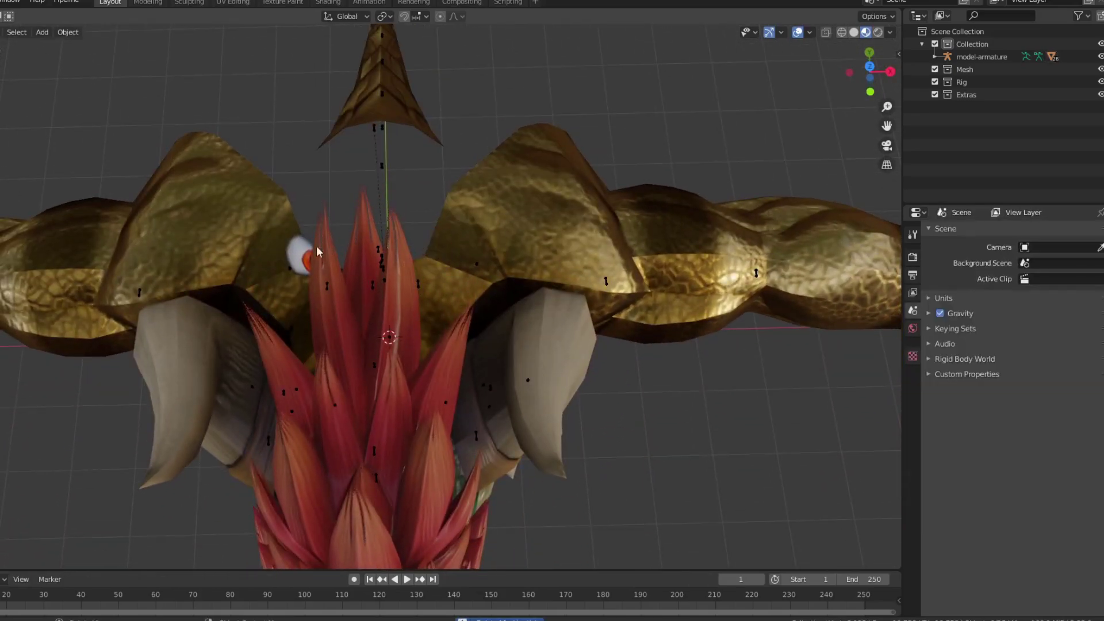
click(299, 251)
key(Delete)
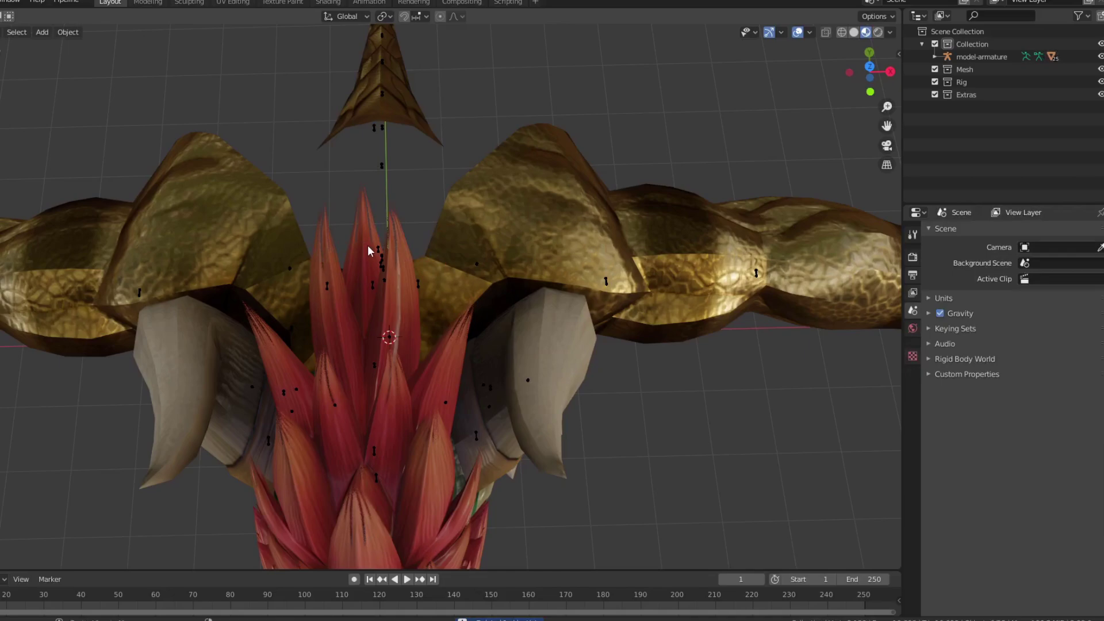
Step: Unhide the shell and collar mesh, view the model from the front, and reselect the armature
key(alt+h)
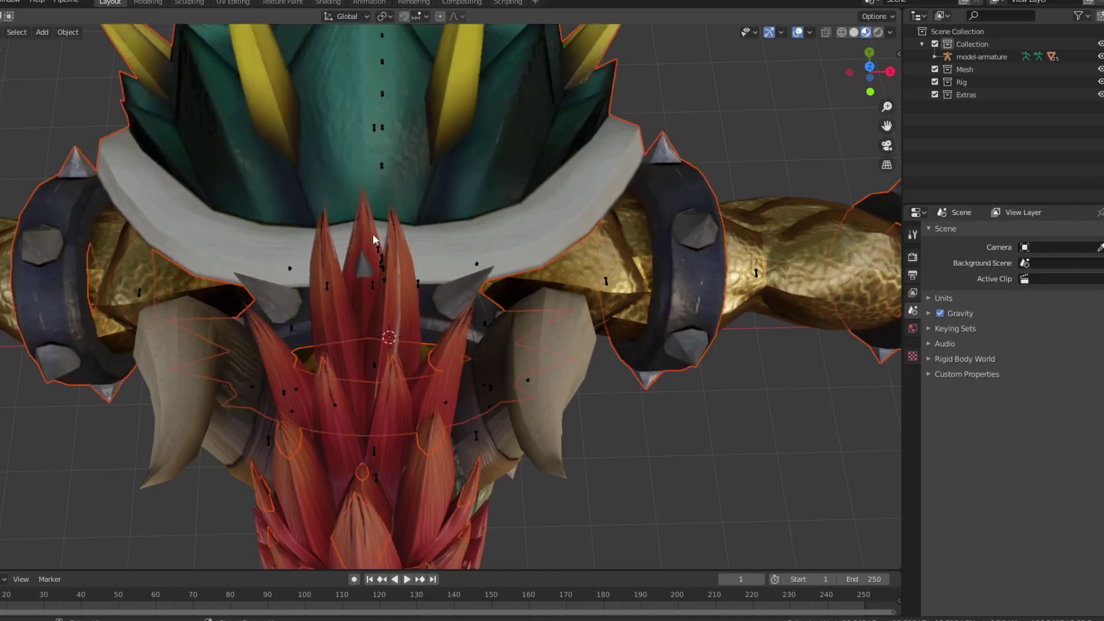
scroll(373, 233, down, 6)
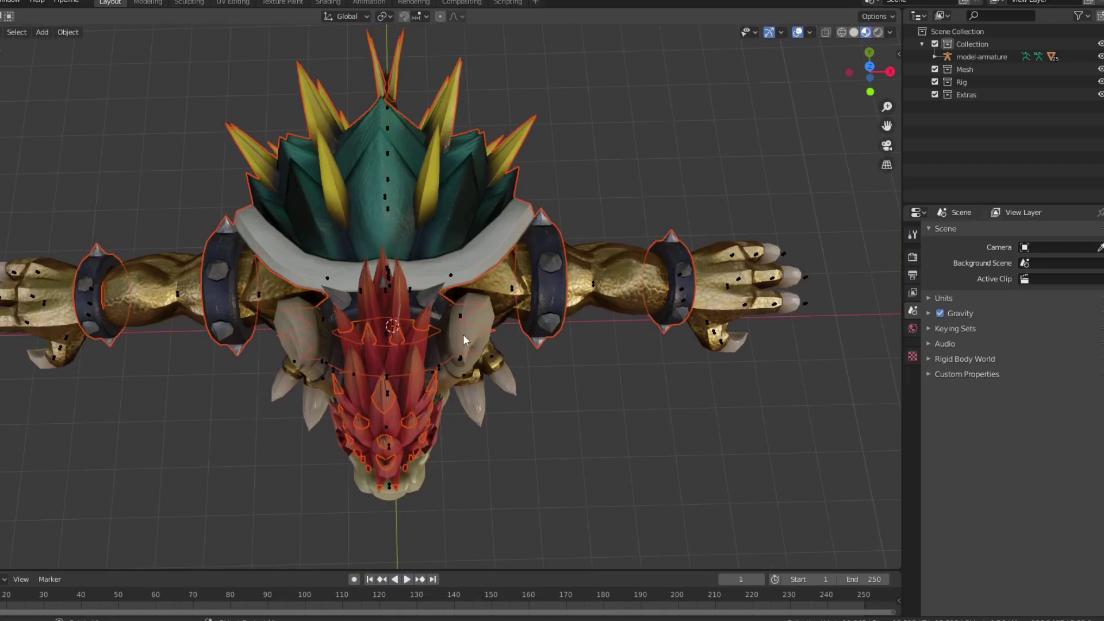
middle_drag(460, 353, 525, 122)
click(374, 439)
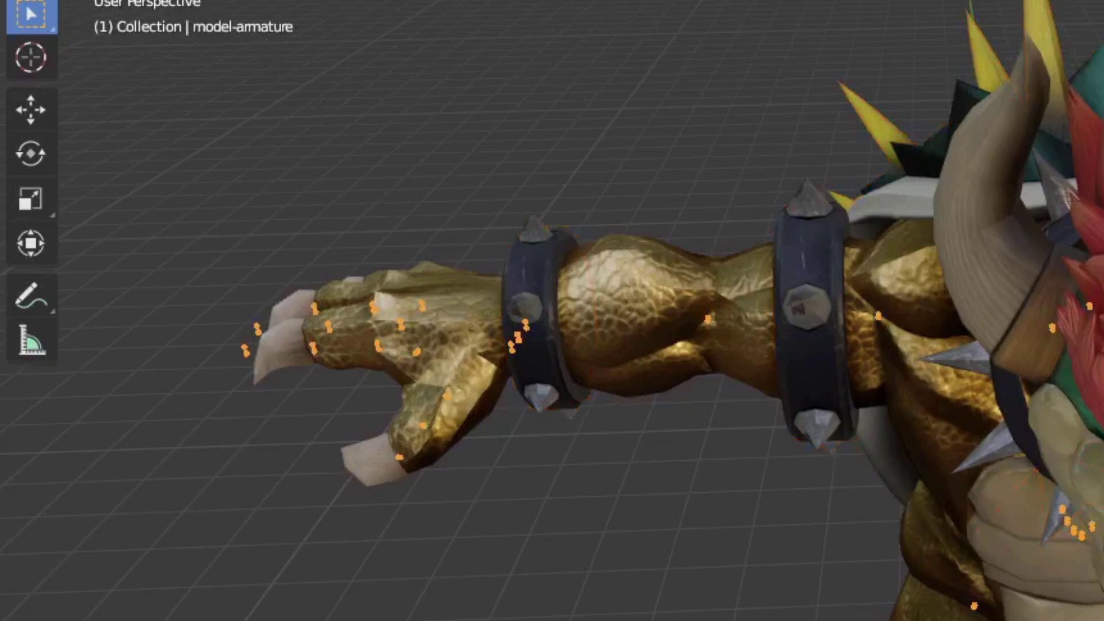
Step: Import the .nuanmb idle animation onto the armature, giving a crouched pose ending at frame 202
click(0, 2)
mouse_move(0, 166)
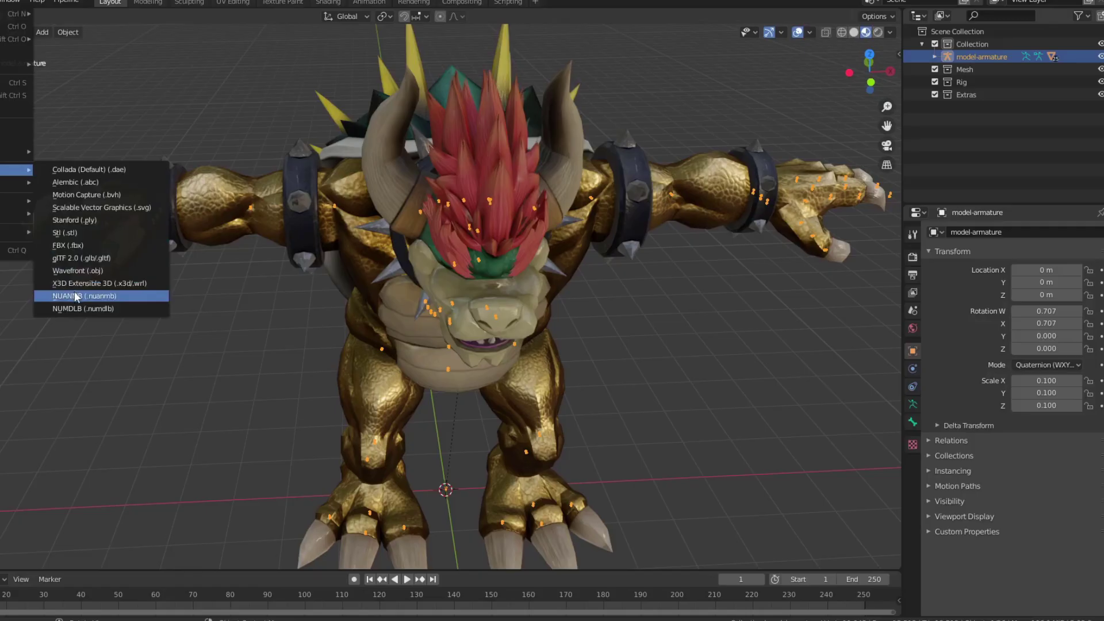
click(371, 497)
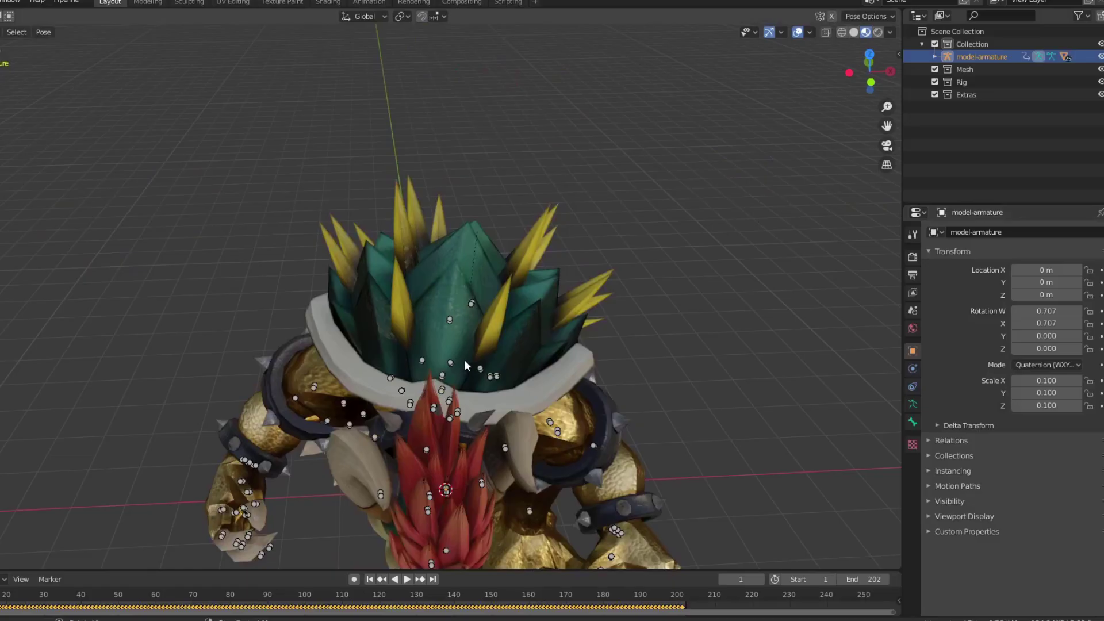
middle_drag(463, 360, 437, 243)
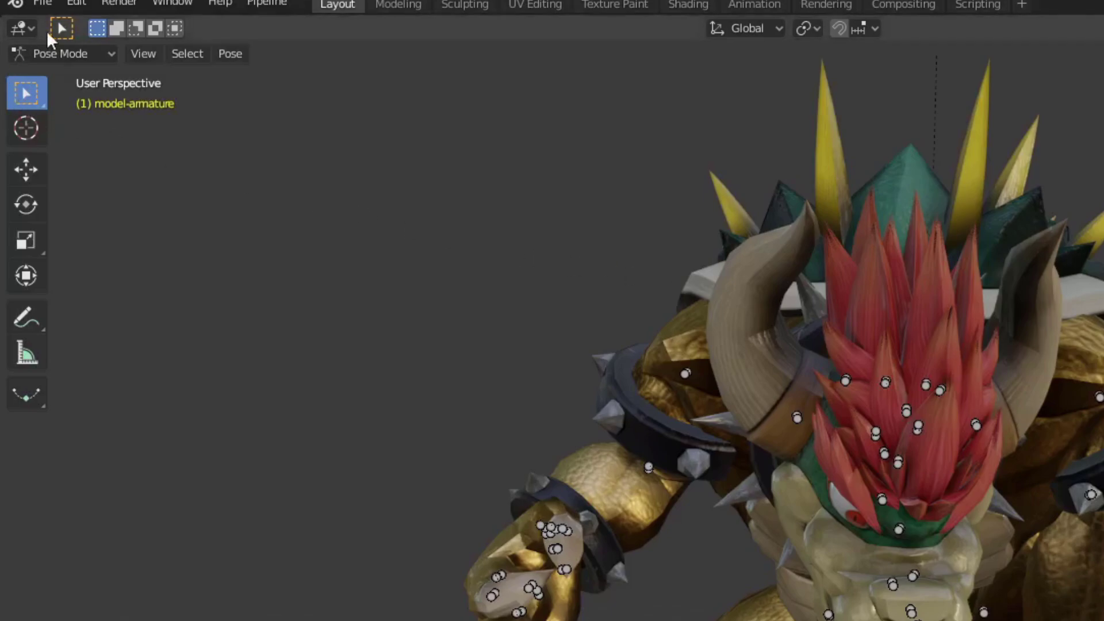
Step: Switch to Object Mode, select every part of Bowser, and bring up the Export formats
click(59, 52)
click(68, 74)
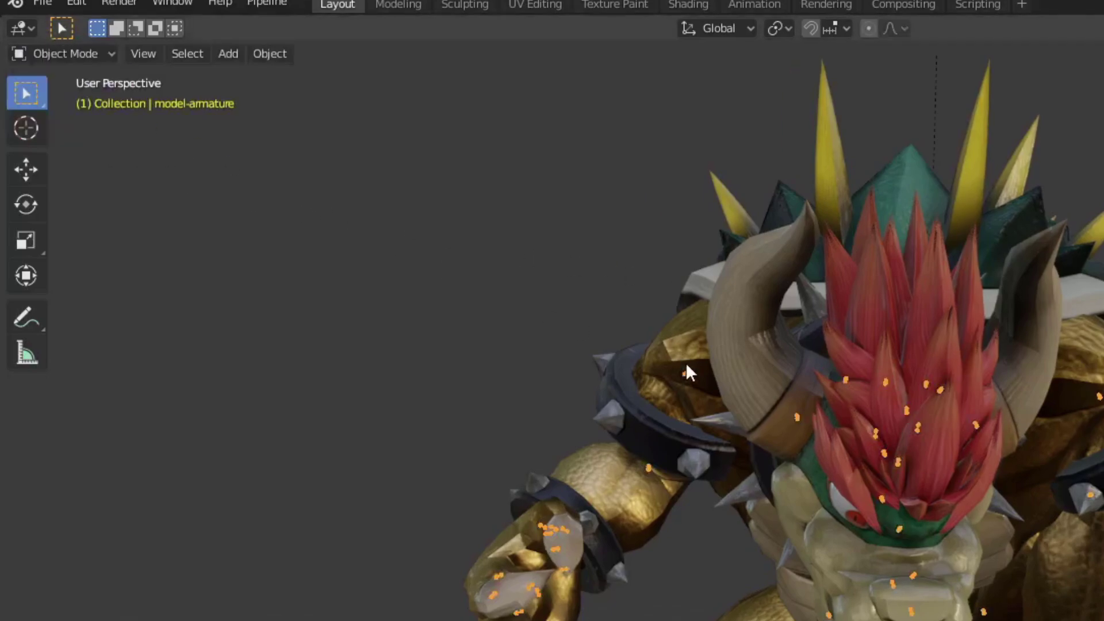
key(a)
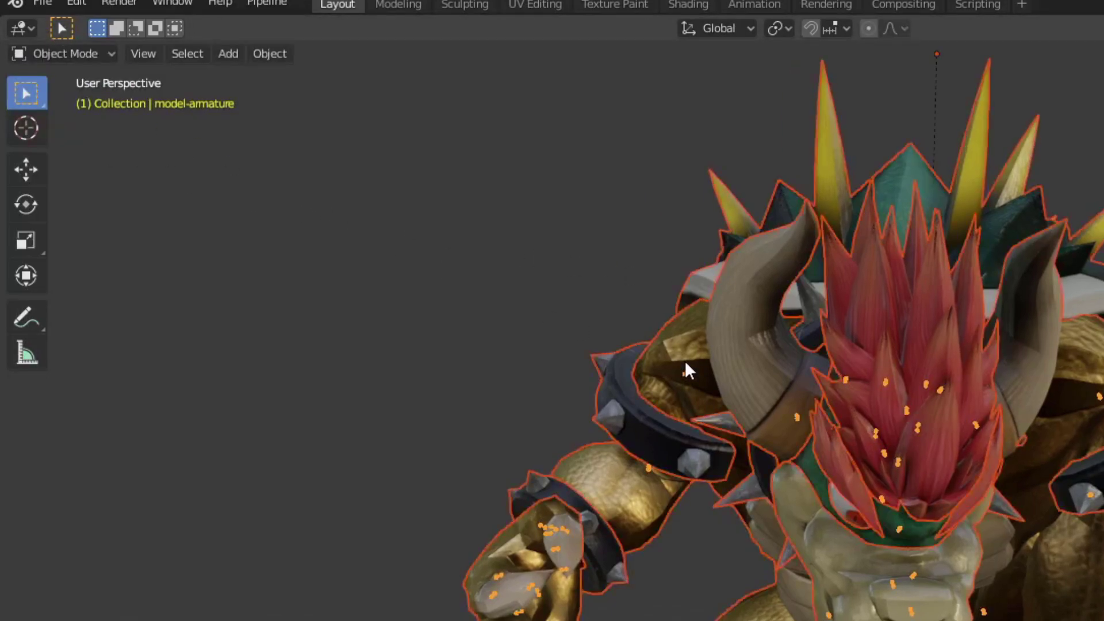
click(42, 4)
mouse_move(103, 294)
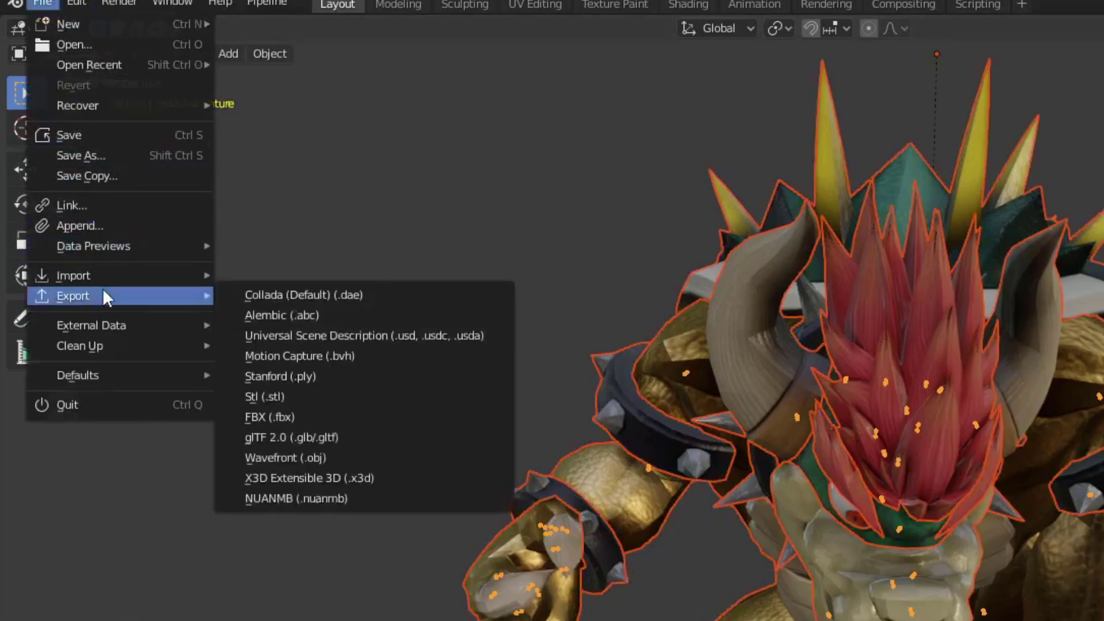
Step: Set up a glTF 2.0 export as glTF Embedded (.gltf), including only Selected Objects
click(267, 436)
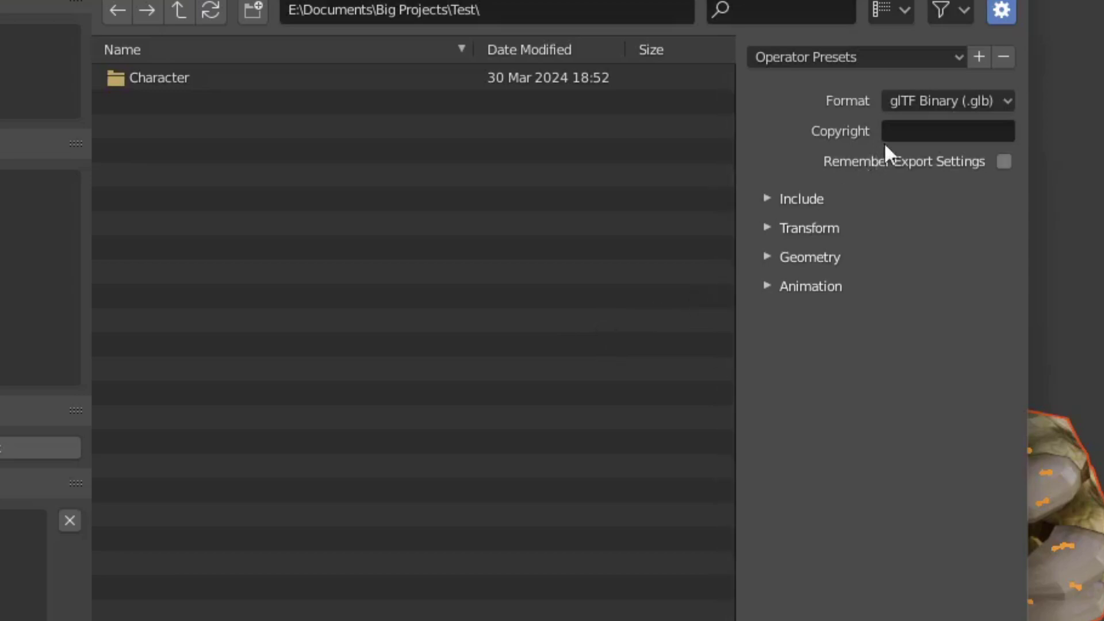
click(919, 104)
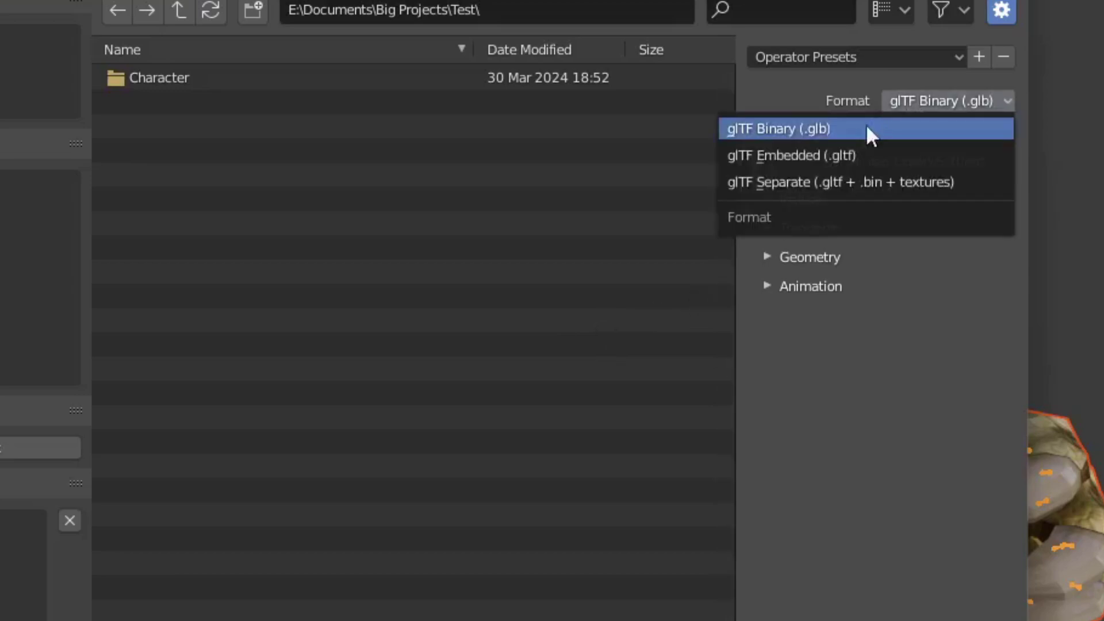
click(818, 154)
click(802, 199)
click(925, 236)
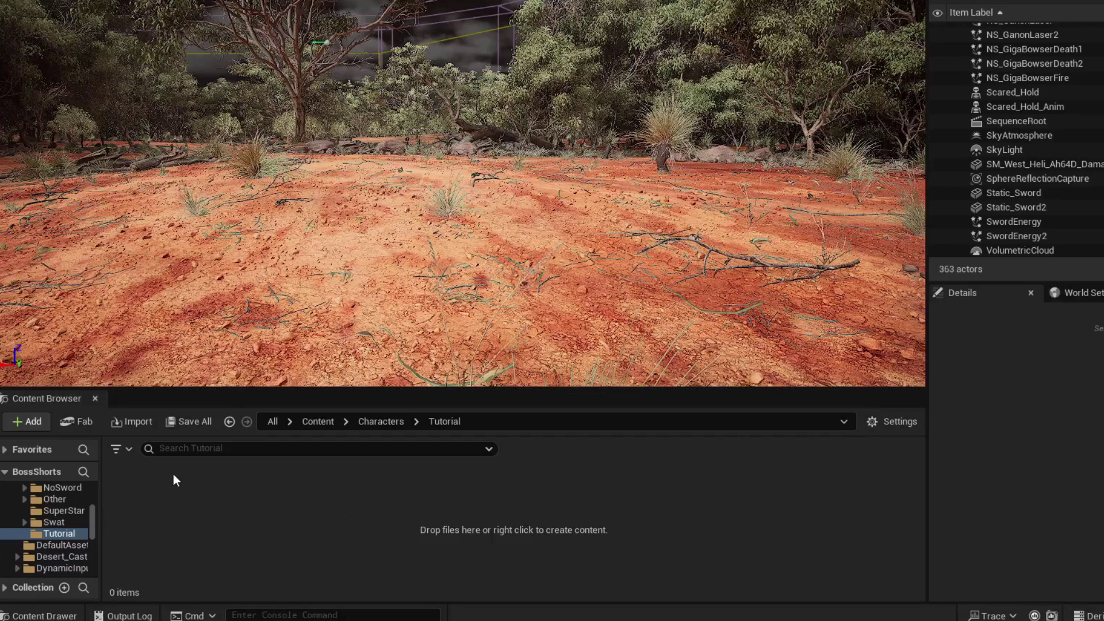
Step: Import Wait1.gltf into the Tutorial folder with default import settings
click(132, 421)
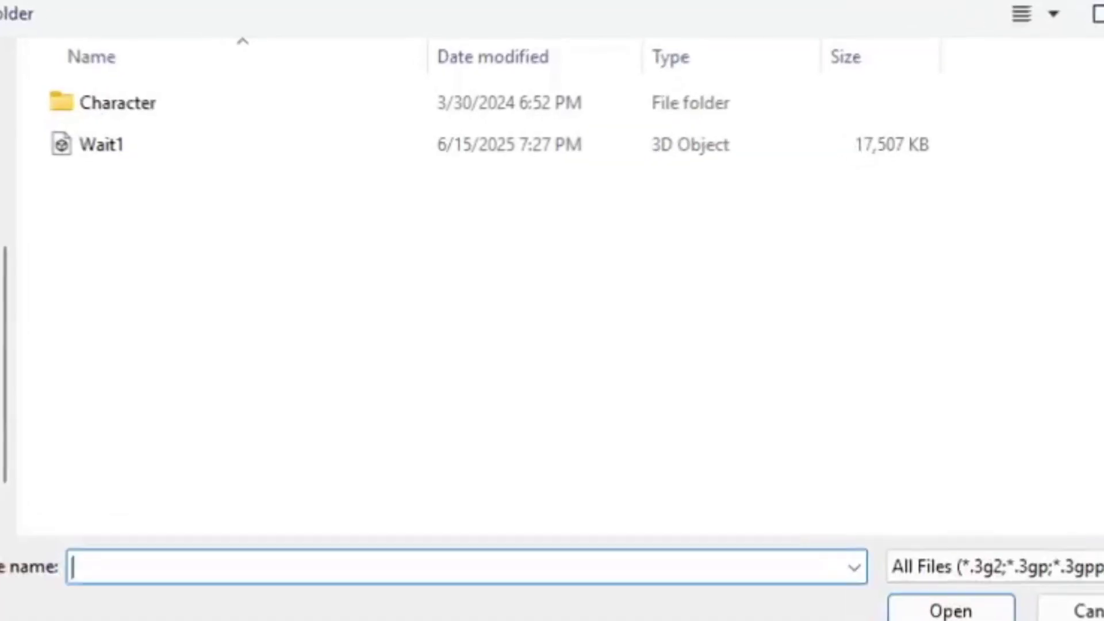
double_click(187, 147)
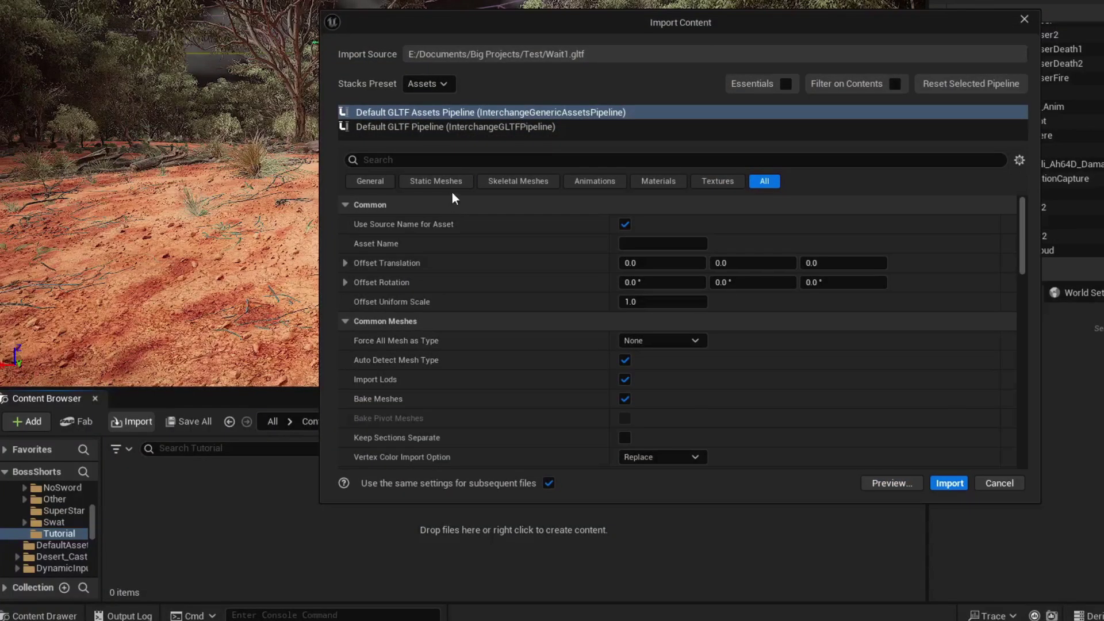
click(949, 482)
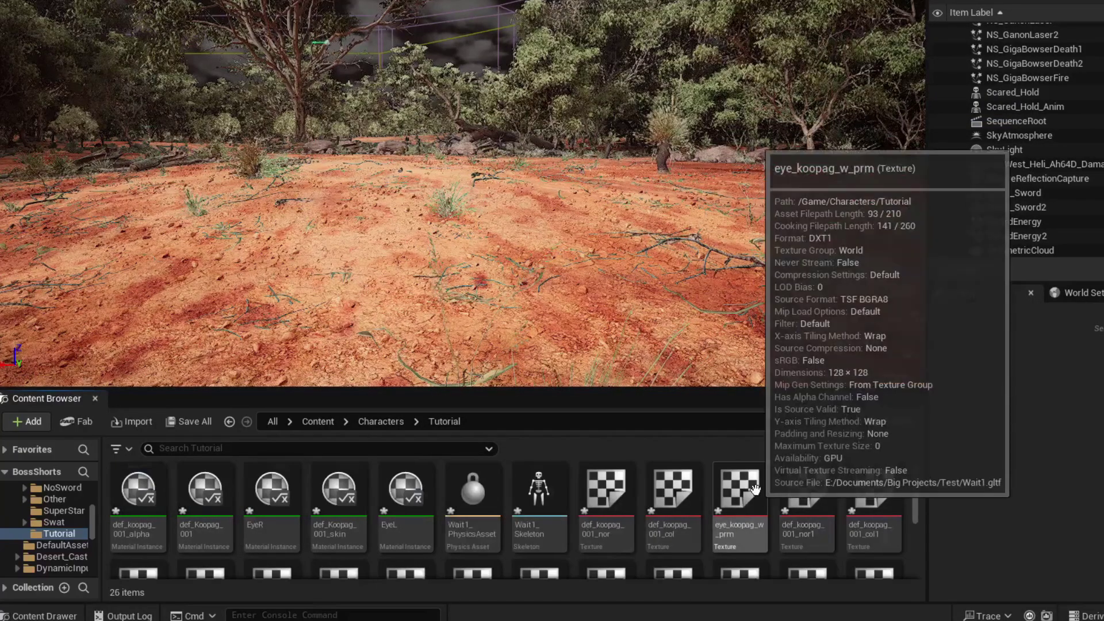
scroll(405, 500, down, 3)
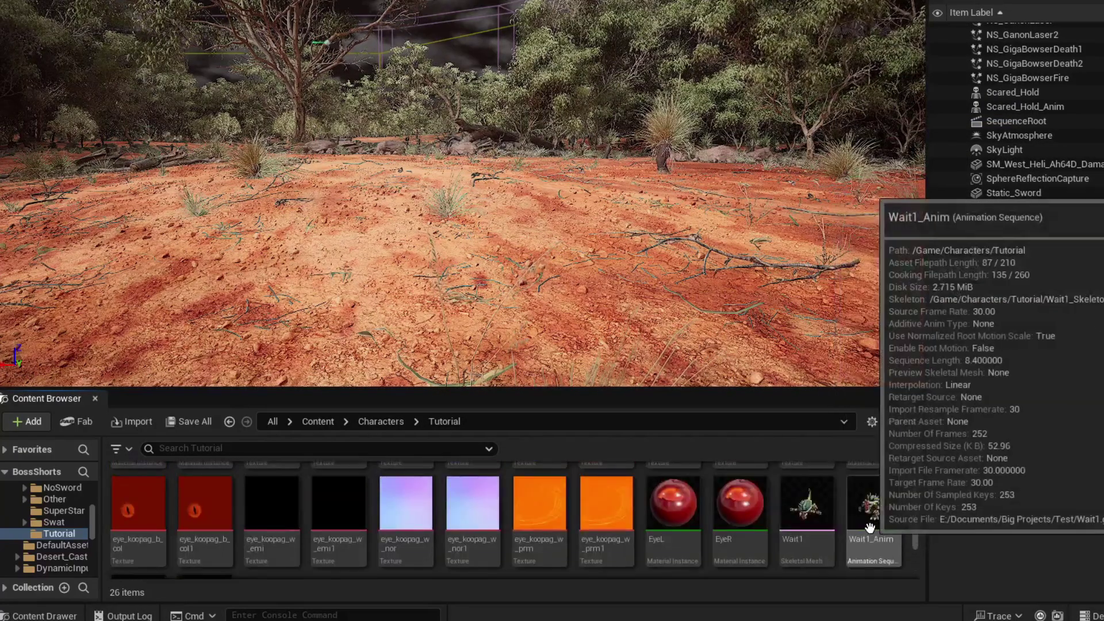
Step: Place Wait1_Anim in the desert level, rotate it to face the camera, and close in on its face
drag(873, 503, 384, 226)
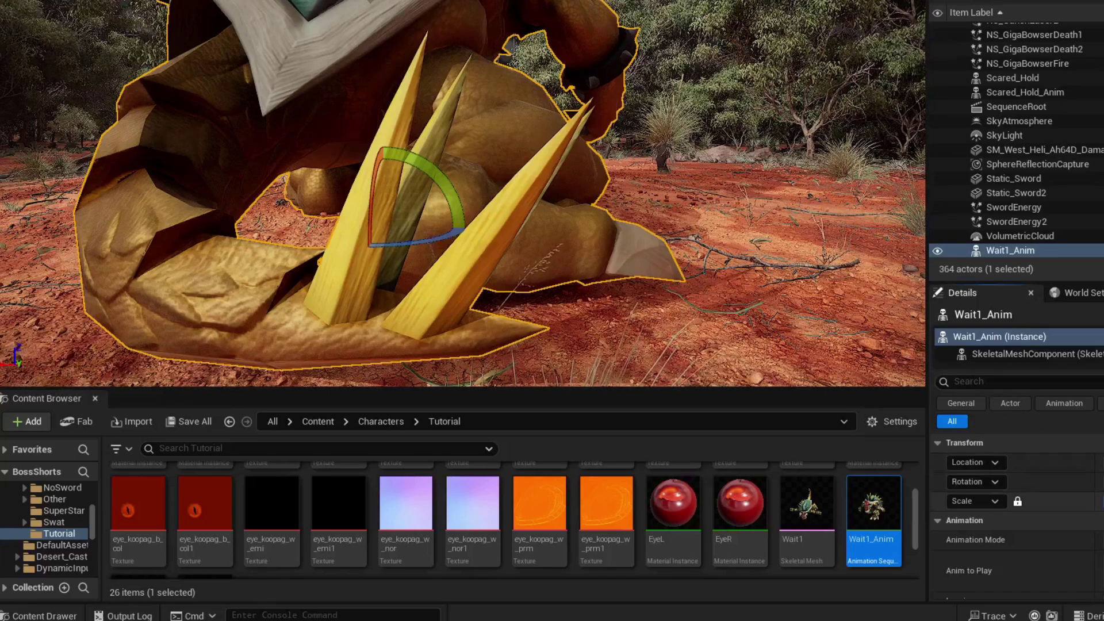
key(f)
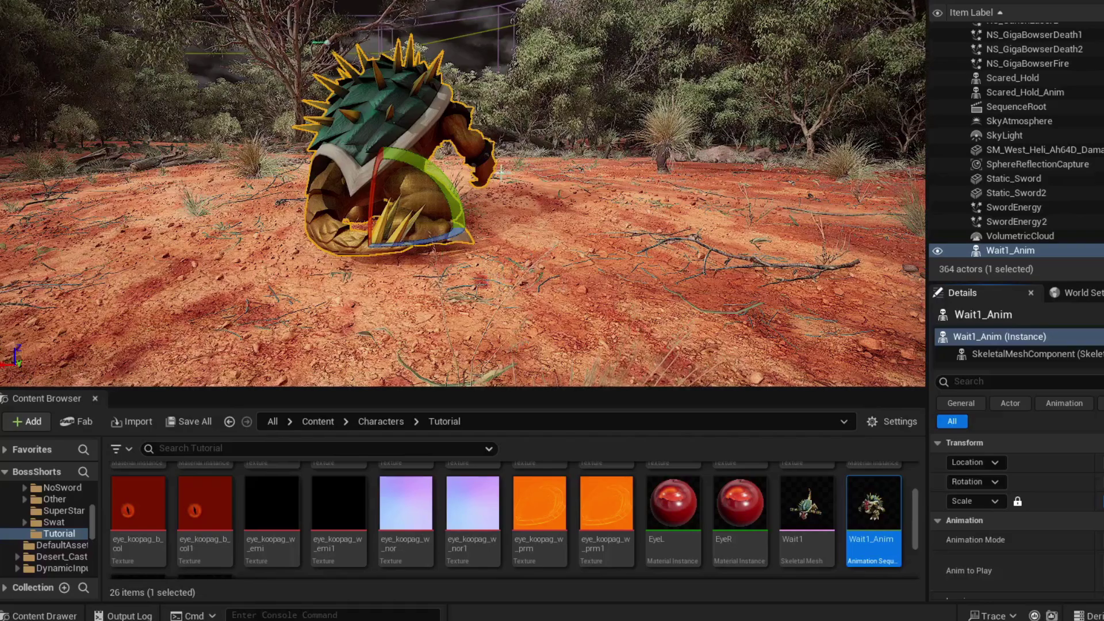
scroll(449, 231, up, 2)
drag(427, 254, 692, 227)
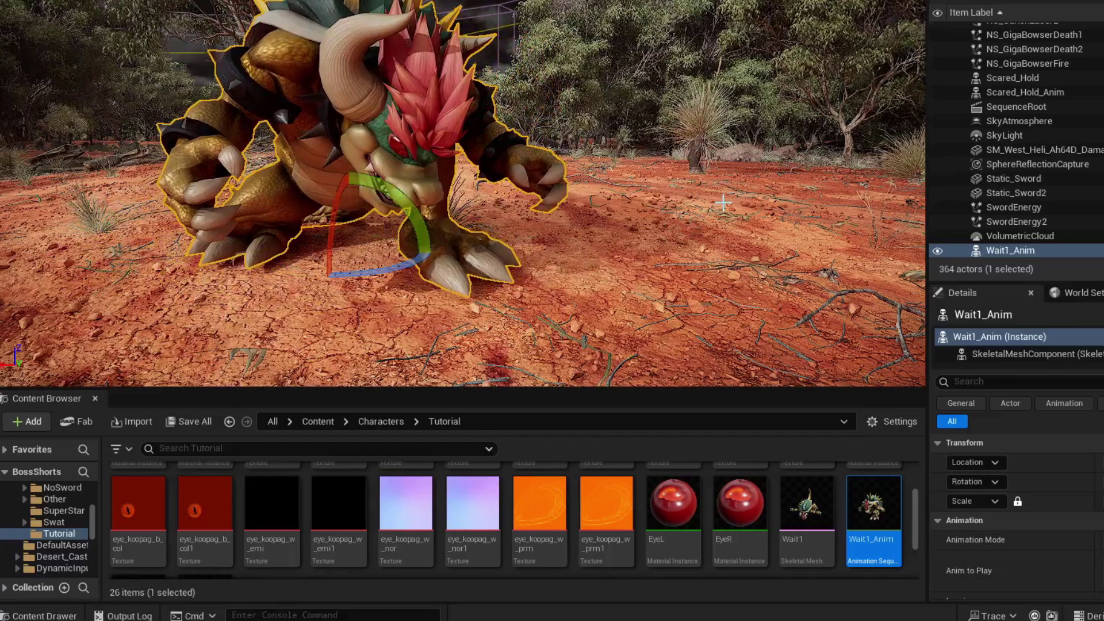
right_drag(837, 202, 828, 187)
key(w)
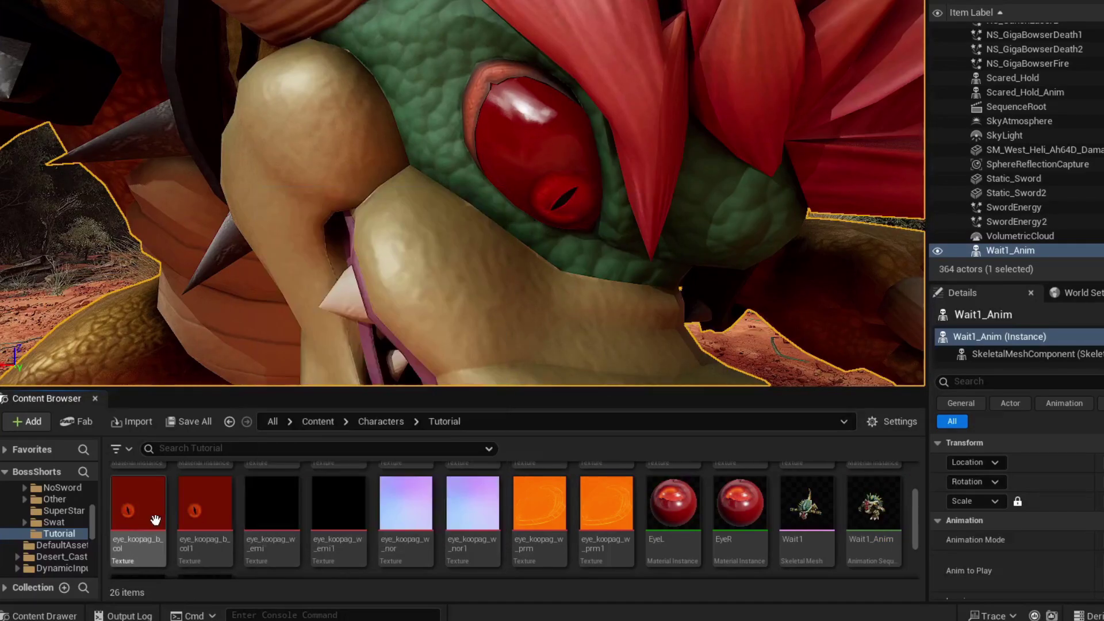
Step: Export the eye_koopag_b_col texture to a PNG file beside Wait1
right_click(156, 519)
mouse_move(200, 326)
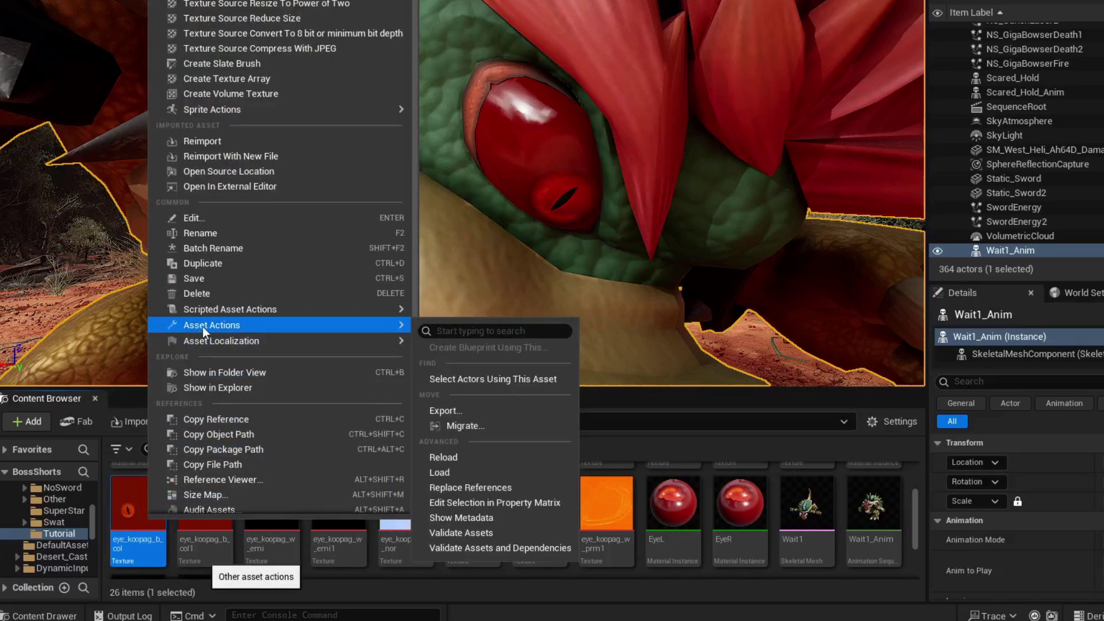
click(467, 409)
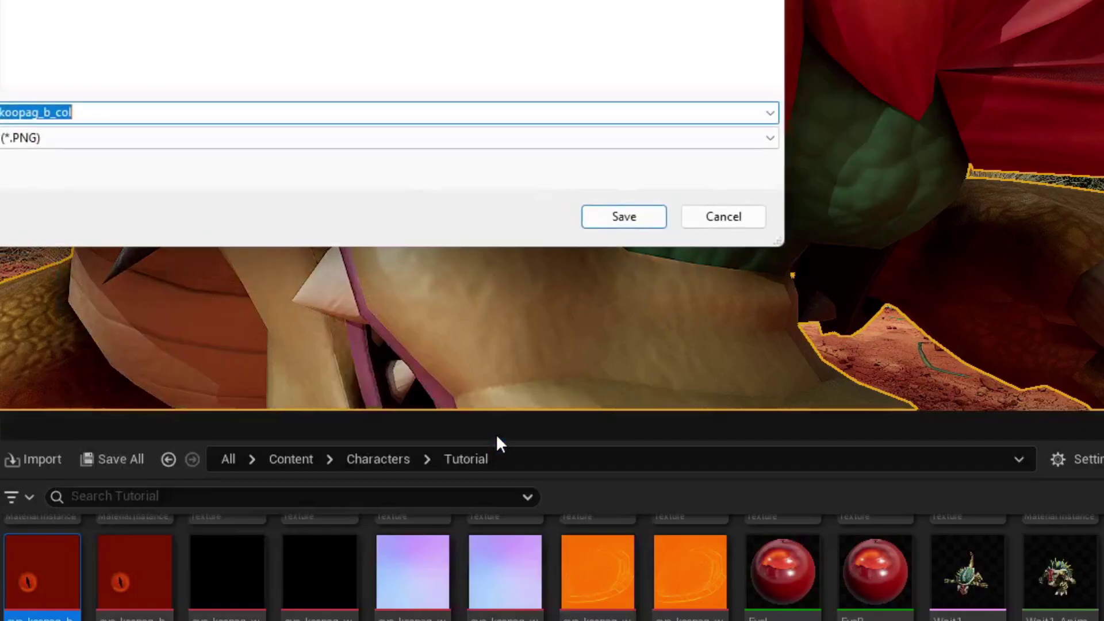
click(626, 221)
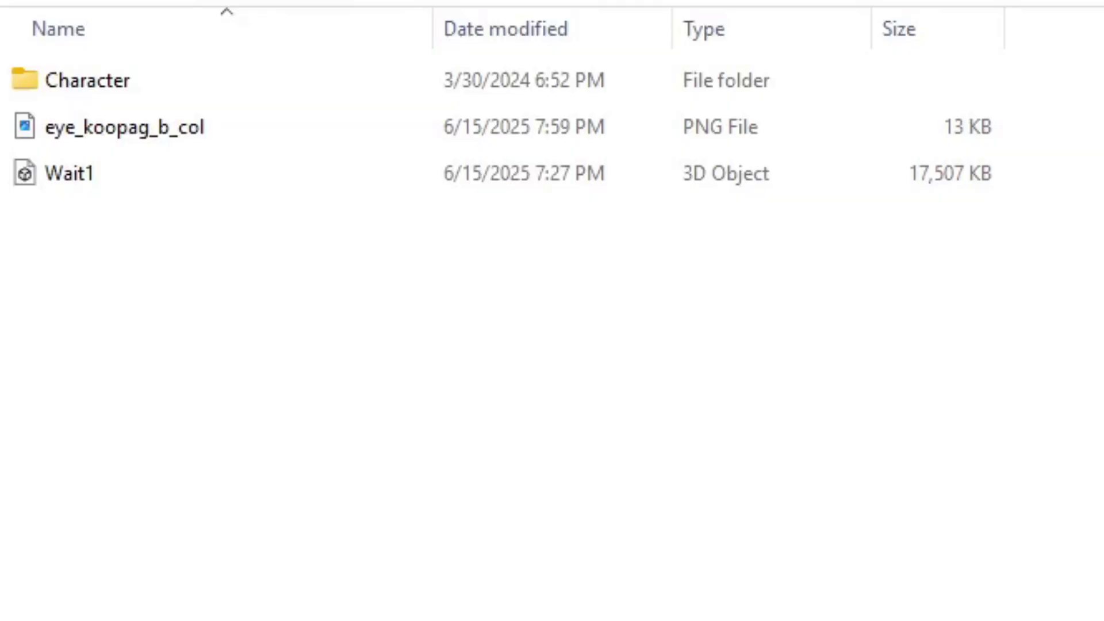
Step: Open eye_koopag_b_col.png in Paint from File Explorer's Open with menu
right_click(227, 128)
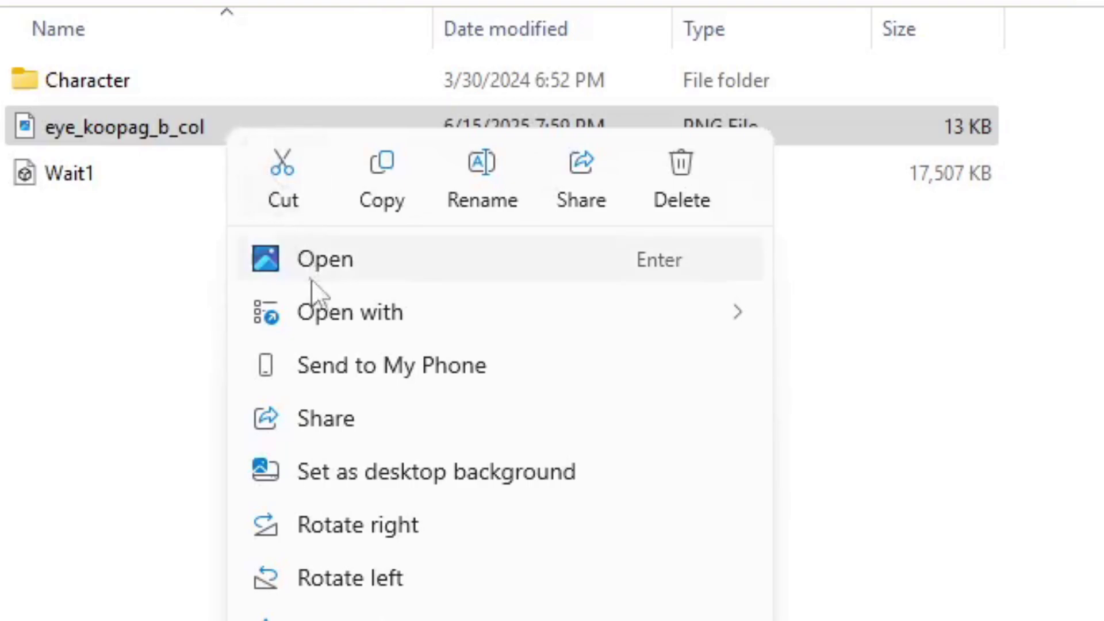
mouse_move(321, 308)
click(842, 316)
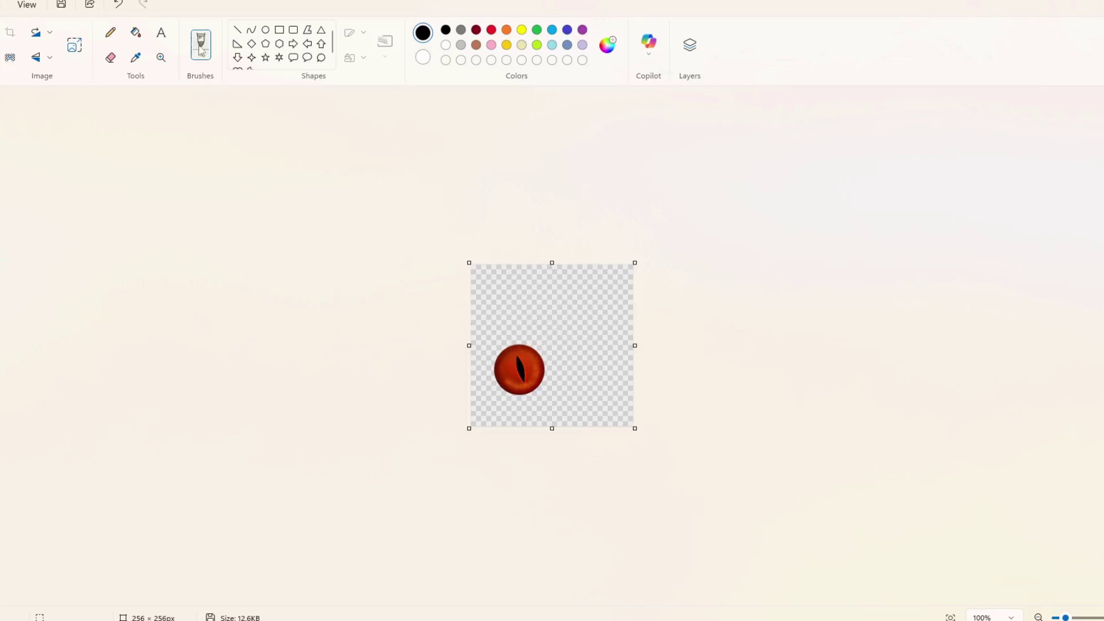
Step: Fill the eye texture's transparent background with white and pencil over the checkered fringe
click(135, 32)
click(446, 45)
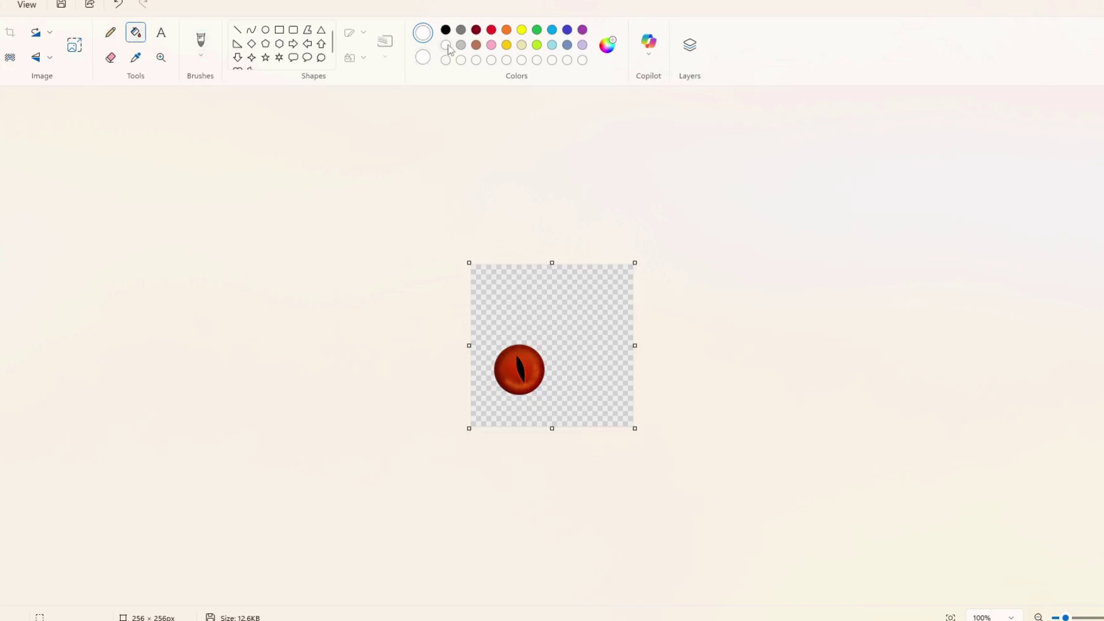
click(571, 320)
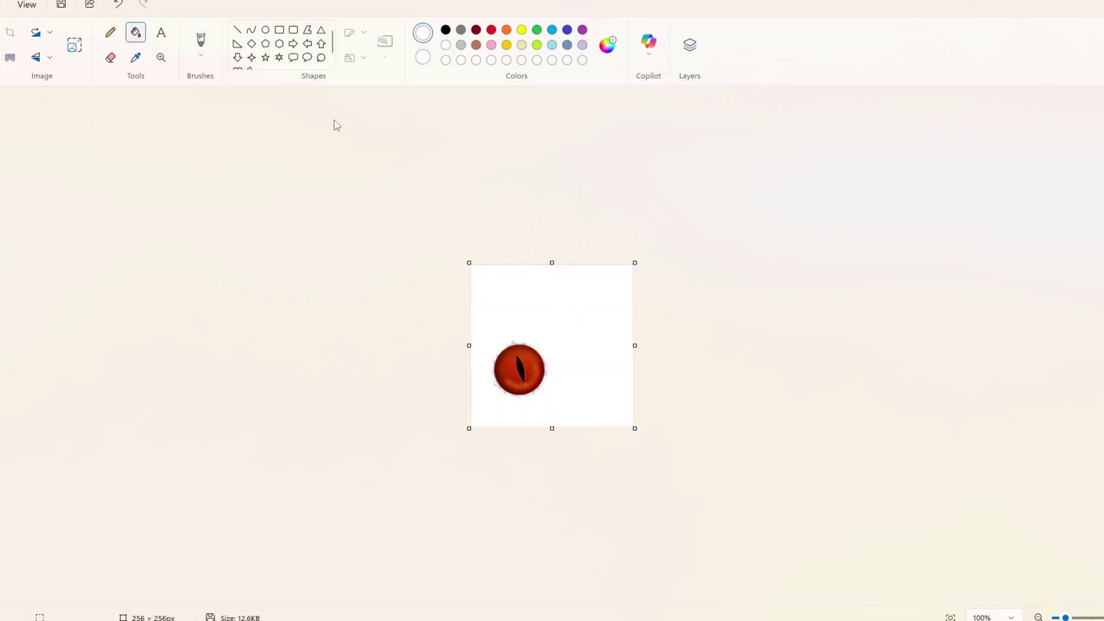
click(110, 32)
ctrl+scroll(461, 331, up, 5)
ctrl+scroll(461, 332, up, 1)
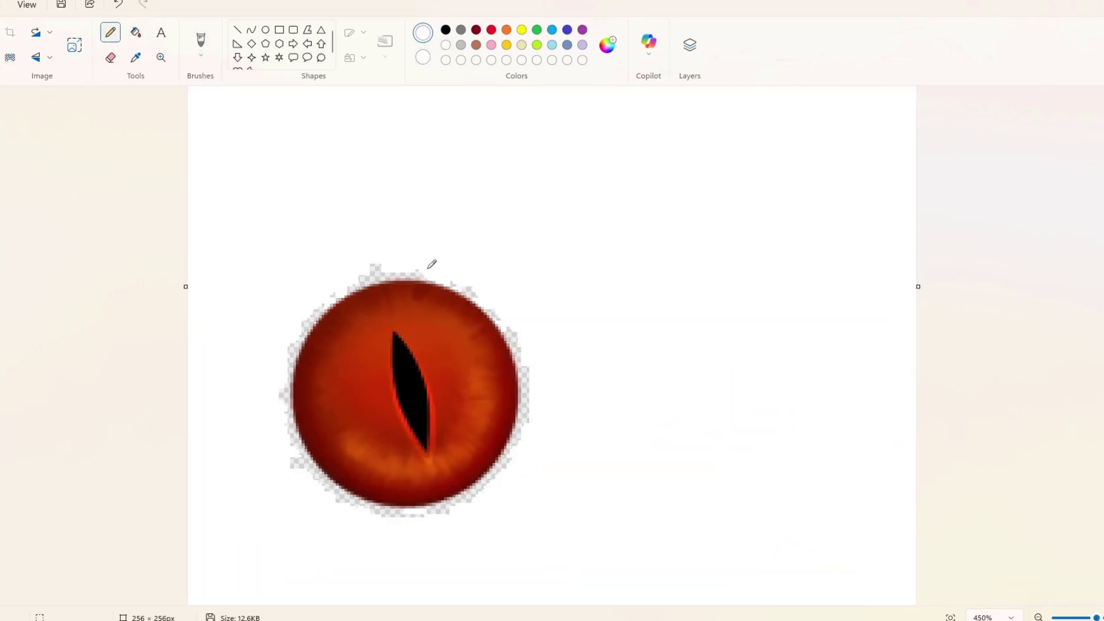
mouse_move(297, 456)
mouse_down()
mouse_move(468, 500)
mouse_move(437, 266)
mouse_move(296, 451)
mouse_move(455, 503)
mouse_up()
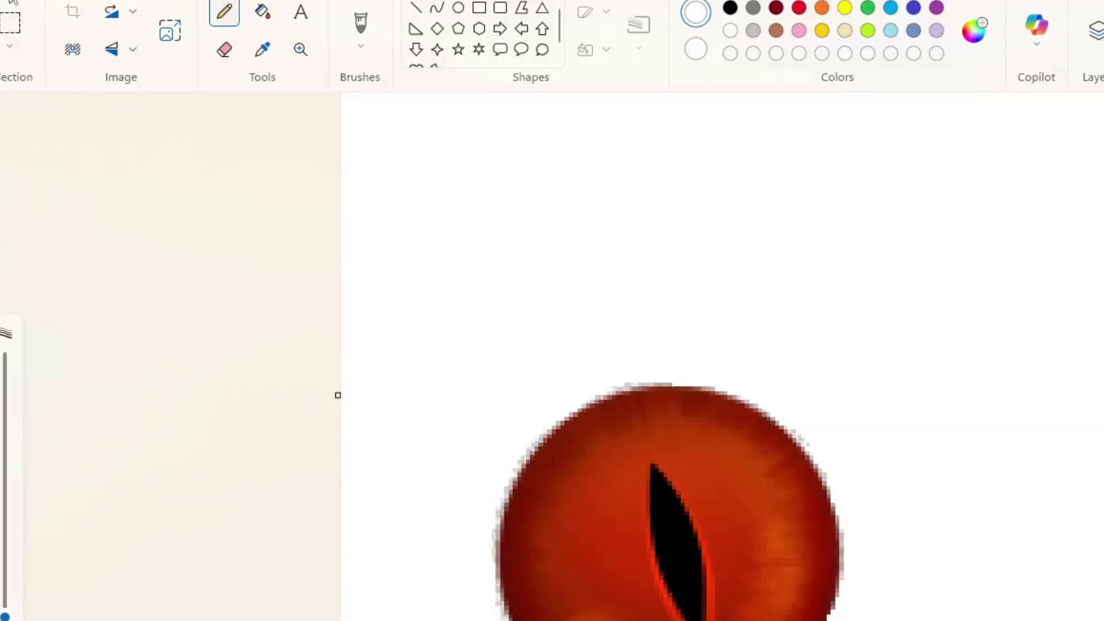
Step: Save the image as a PNG named eye_koopag_b_colFIX
click(13, 2)
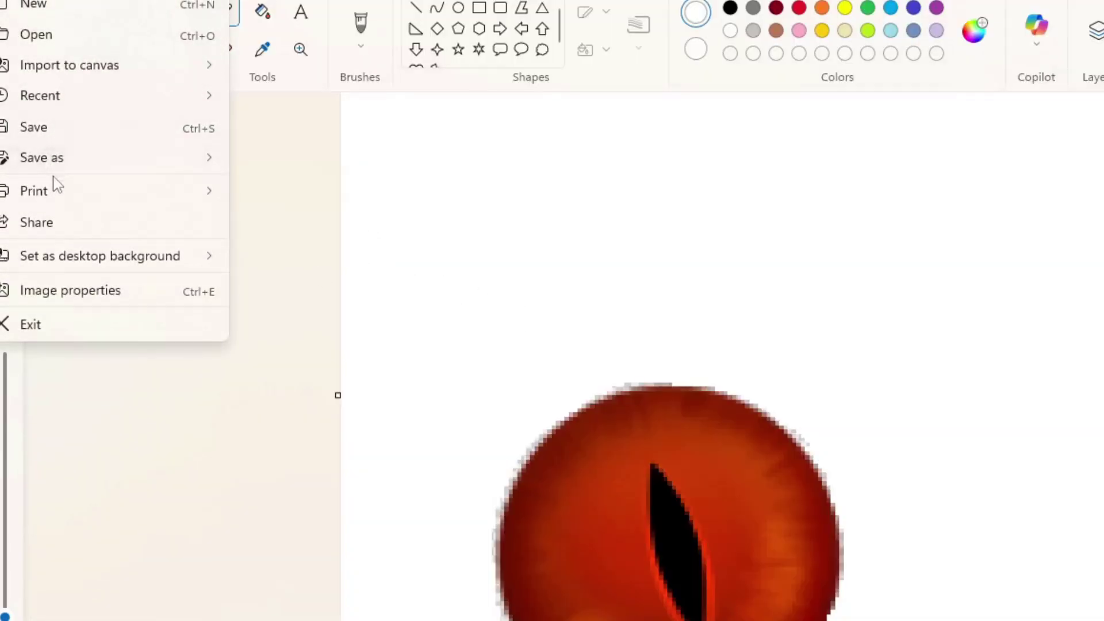
mouse_move(168, 166)
click(275, 167)
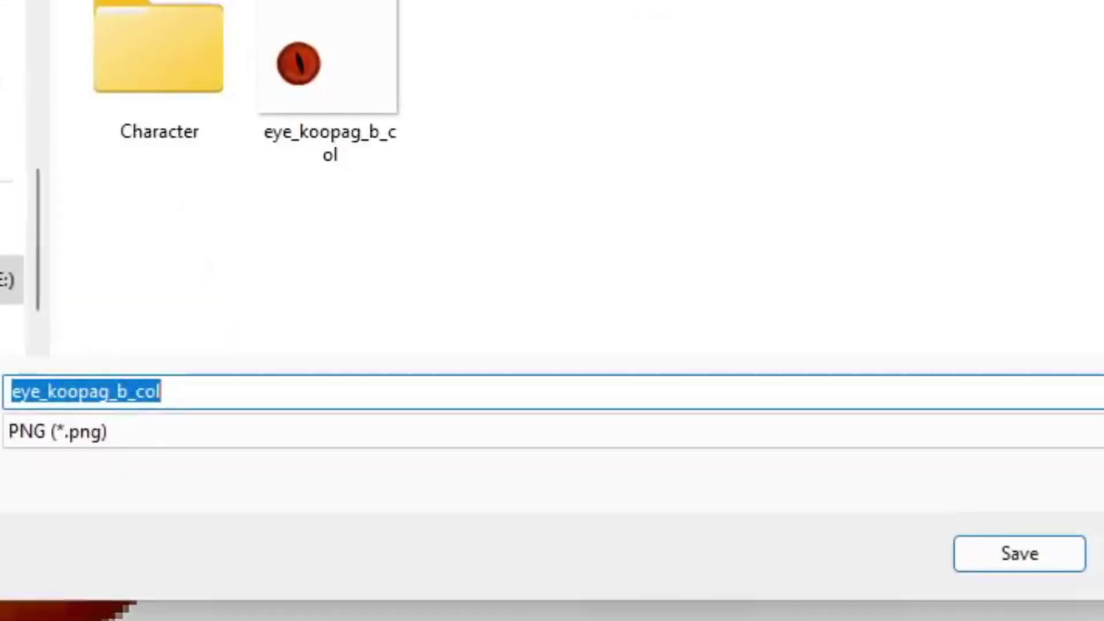
click(197, 387)
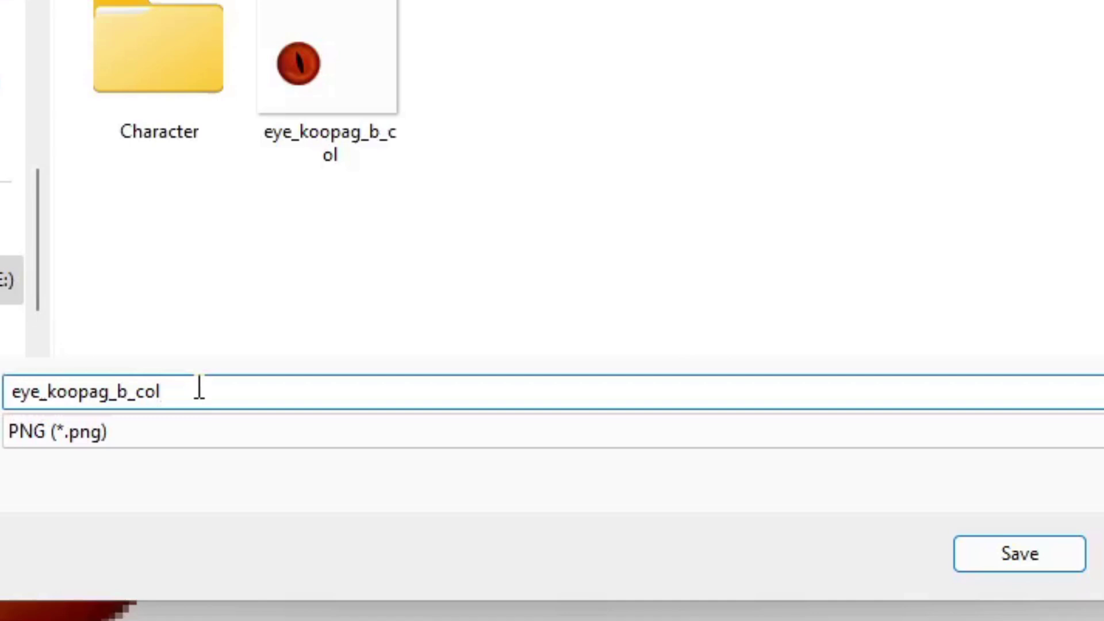
text(FIX)
key(Return)
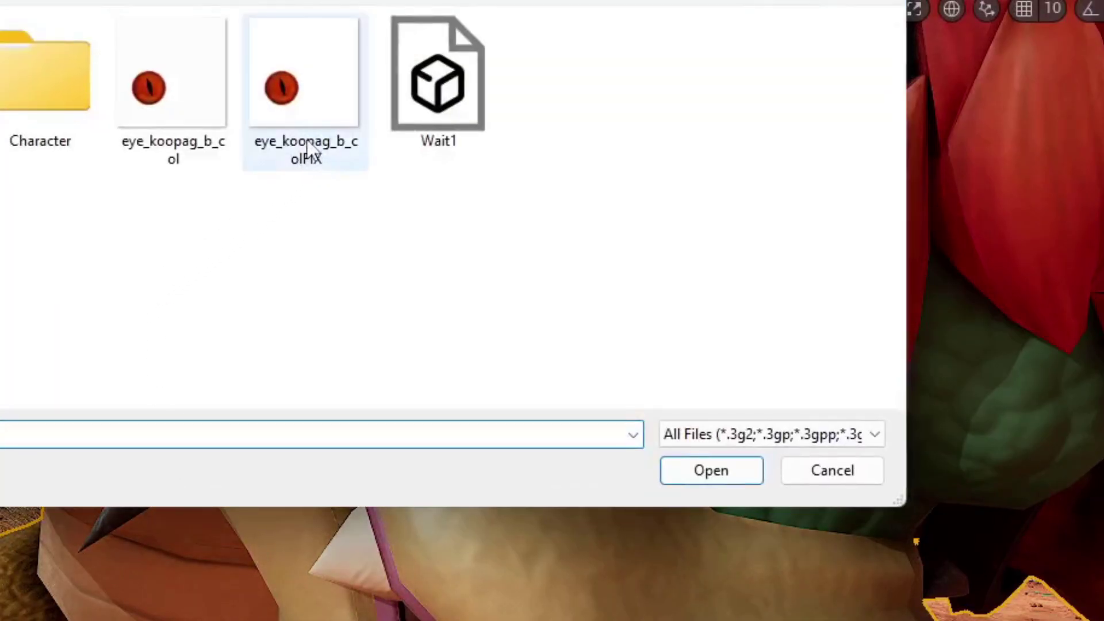
Step: Import eye_koopag_b_colFIX.png and drop it onto Bowser's eye, creating eye_koopag_b_colFIX_Mat
double_click(306, 148)
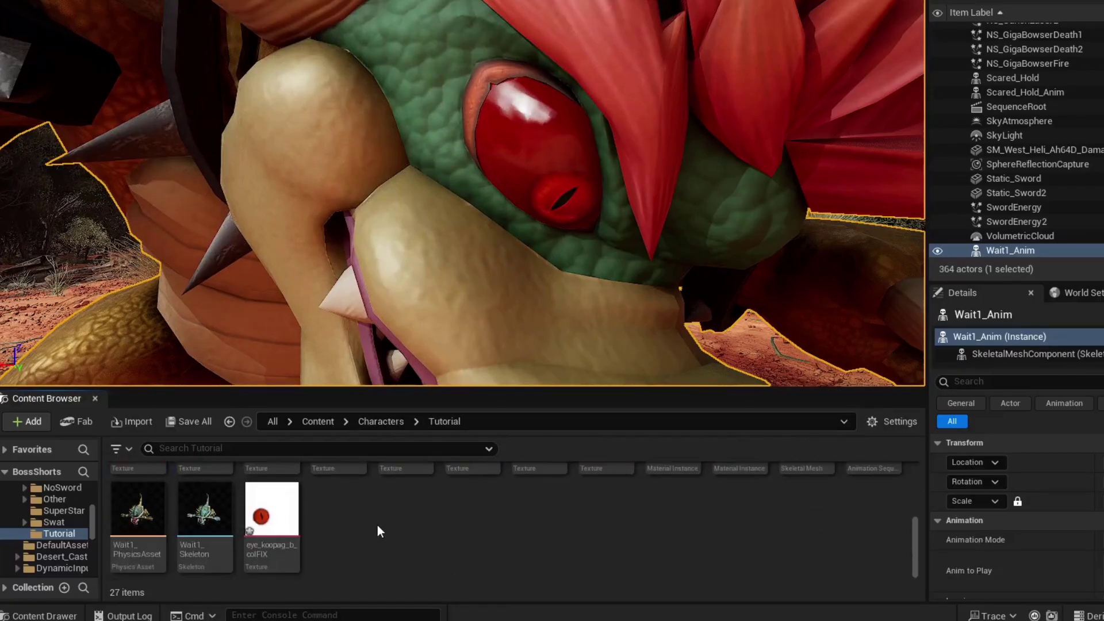
drag(273, 514, 529, 144)
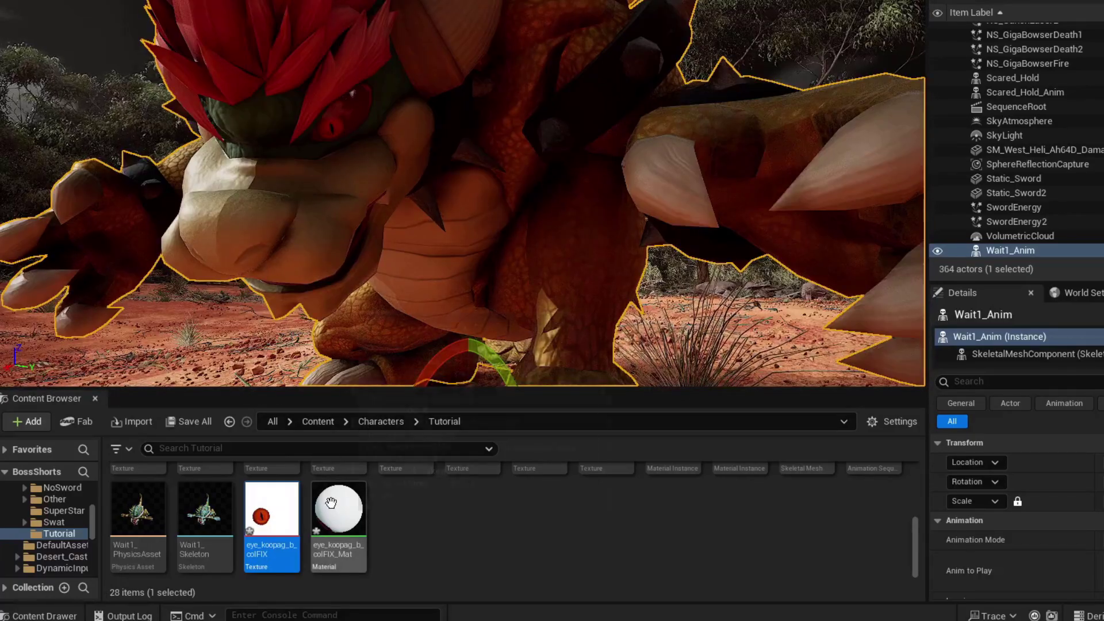
drag(270, 512, 426, 180)
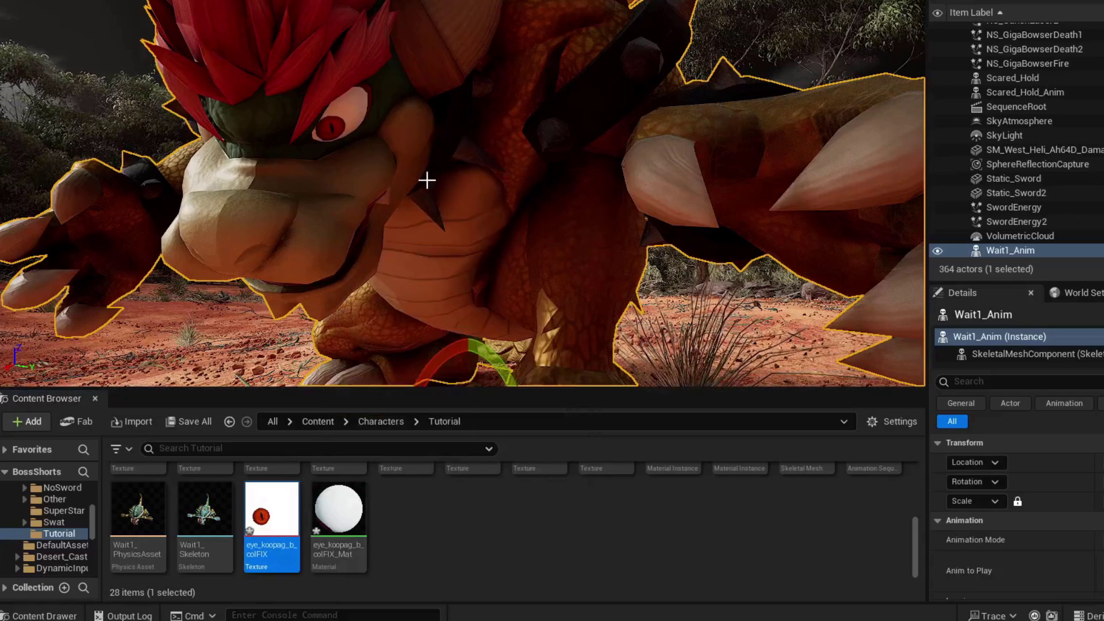